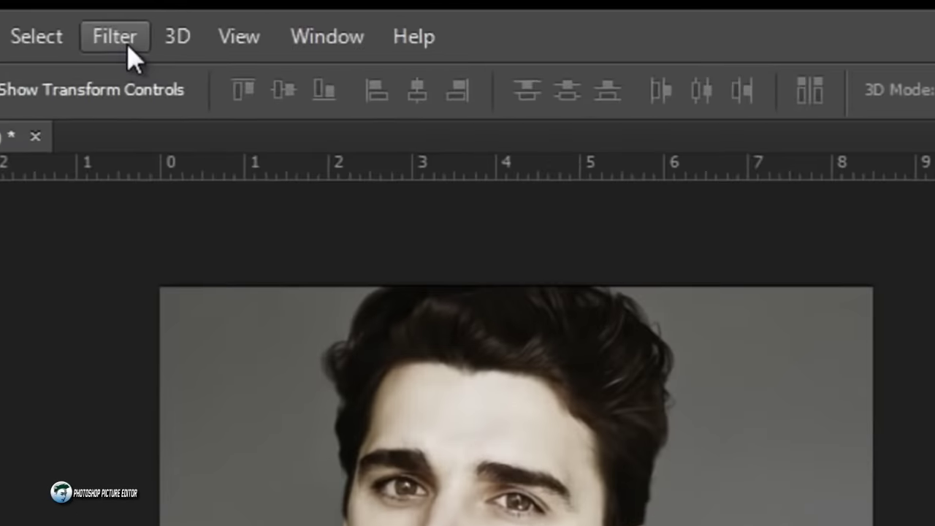
Step: Apply Filter Gallery Poster Edges at Edge Thickness 8, Edge Intensity 1, Posterization 6
click(117, 37)
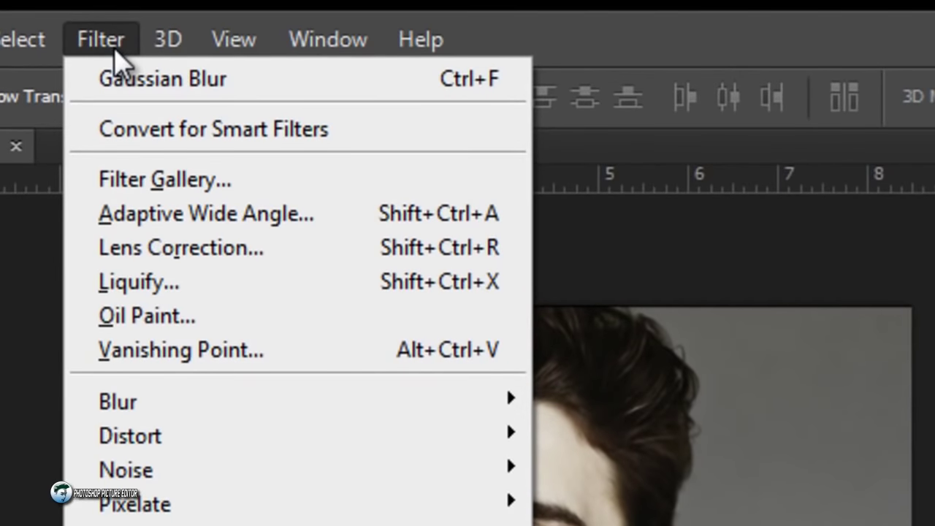
click(199, 179)
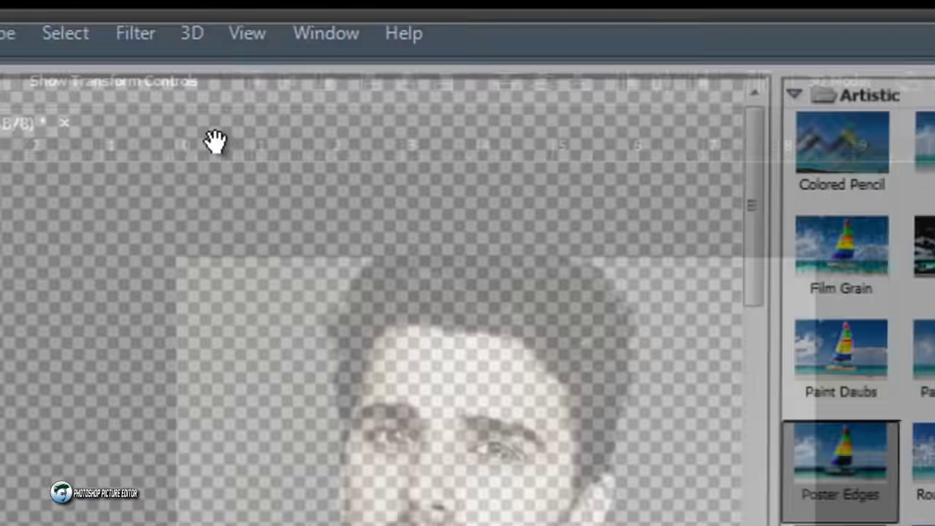
right_click(310, 155)
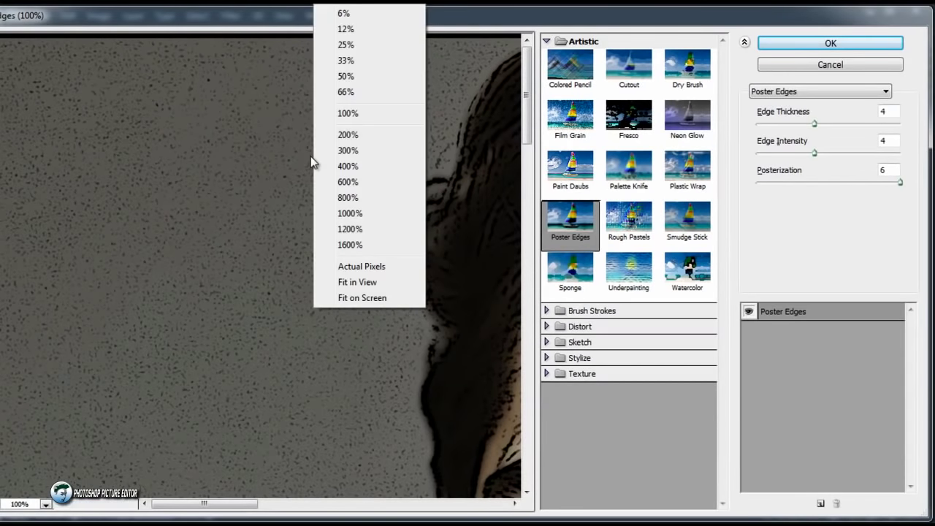
click(340, 69)
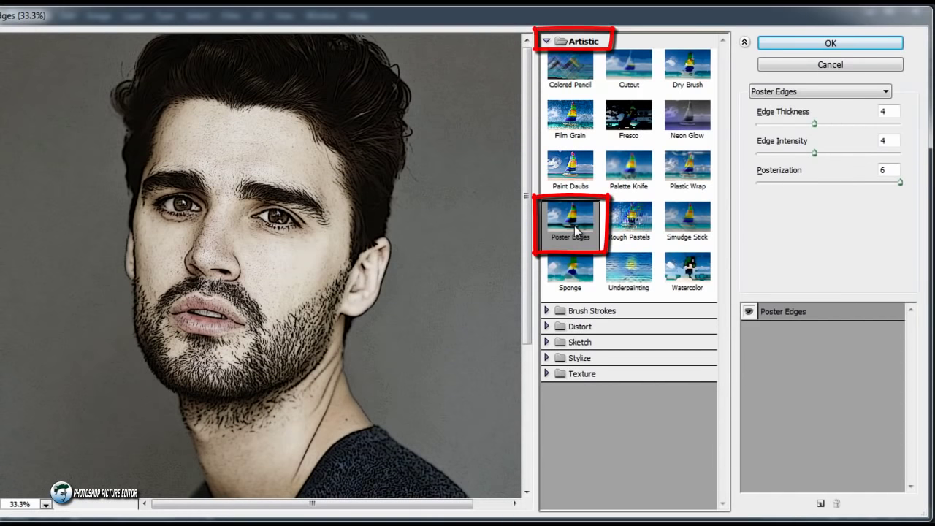
drag(815, 123, 868, 124)
mouse_move(816, 153)
mouse_down()
mouse_move(841, 153)
mouse_move(773, 152)
mouse_up()
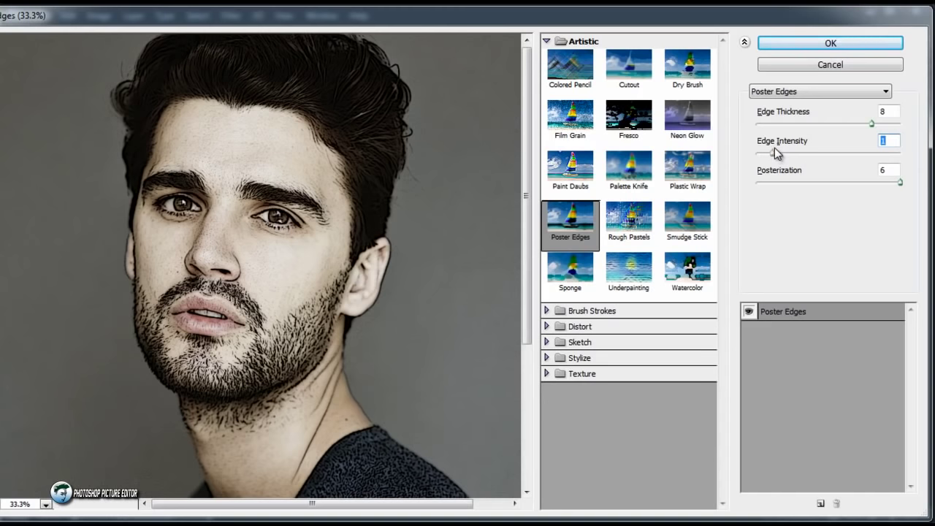
click(846, 47)
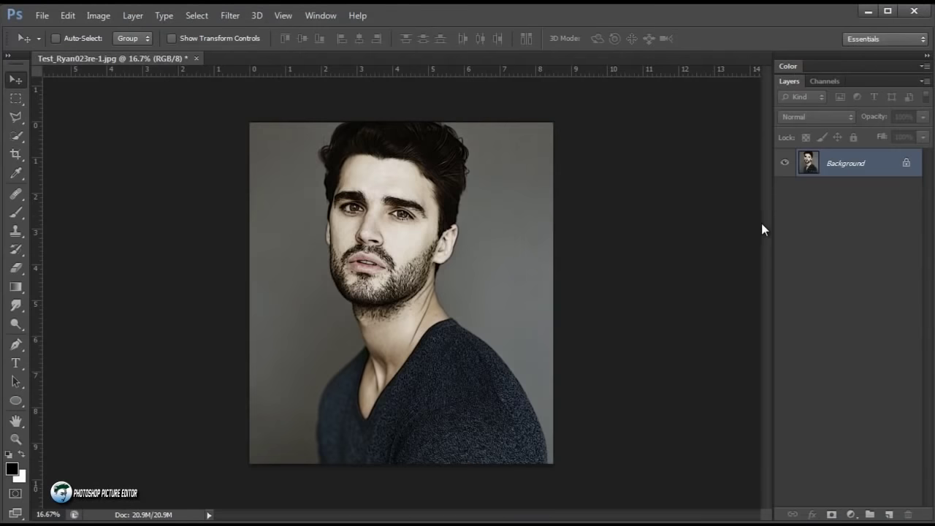
Step: Zoom in slightly and duplicate the Background layer
key(z)
drag(695, 266, 829, 241)
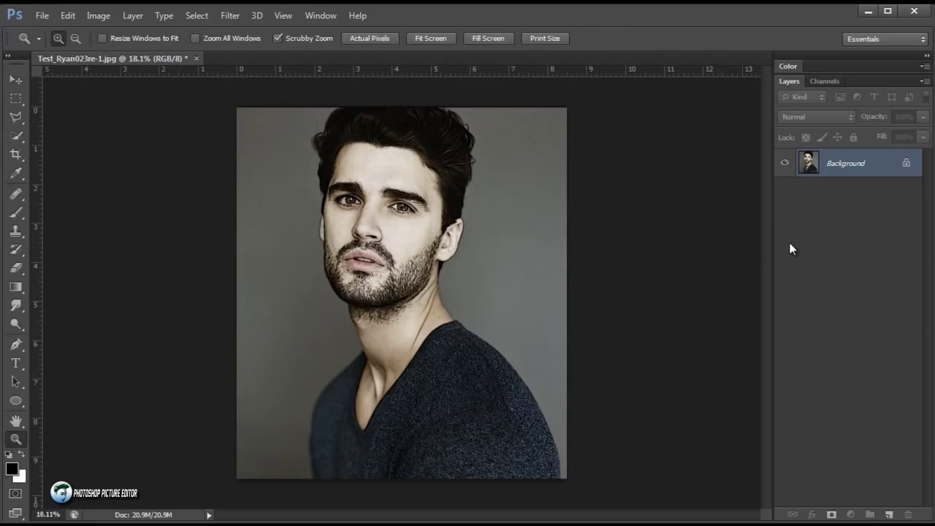
drag(860, 171, 891, 513)
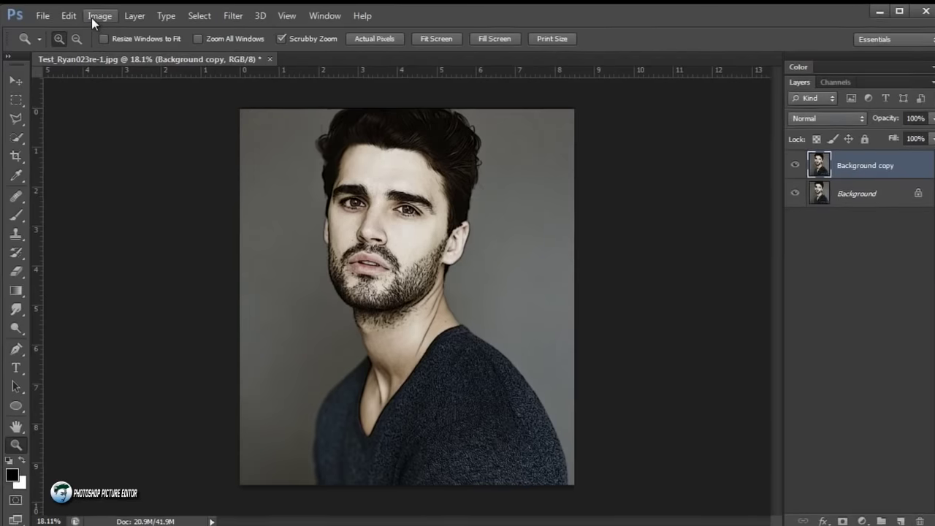
Step: Apply Threshold at level 97 to the copy, hide it, and select Background
click(95, 16)
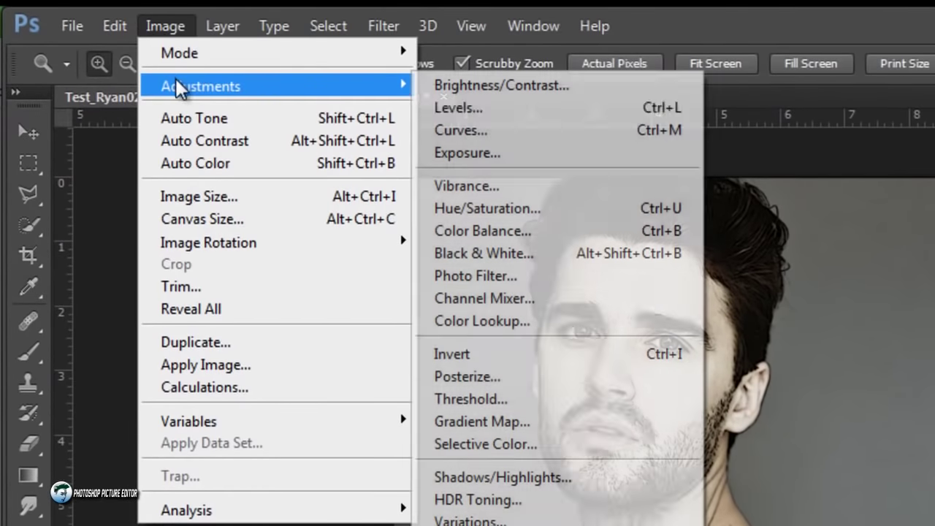
mouse_move(277, 87)
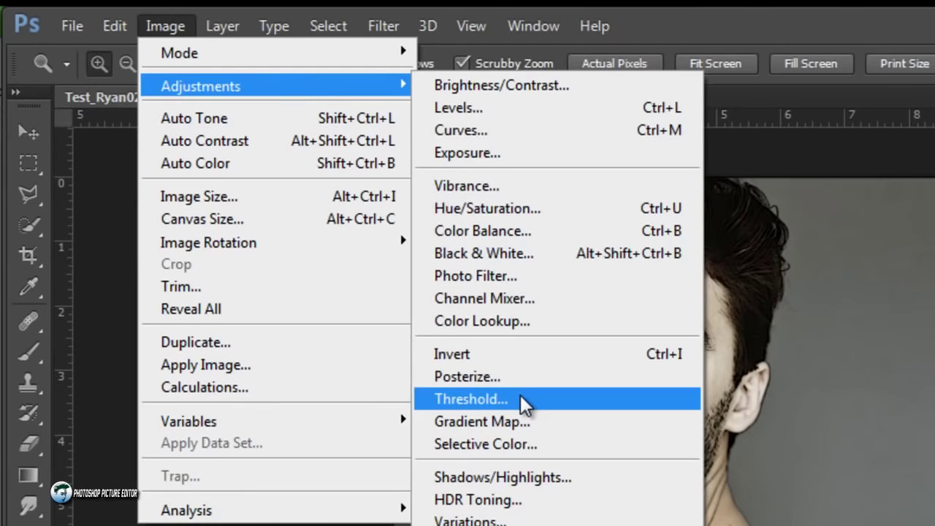
click(525, 404)
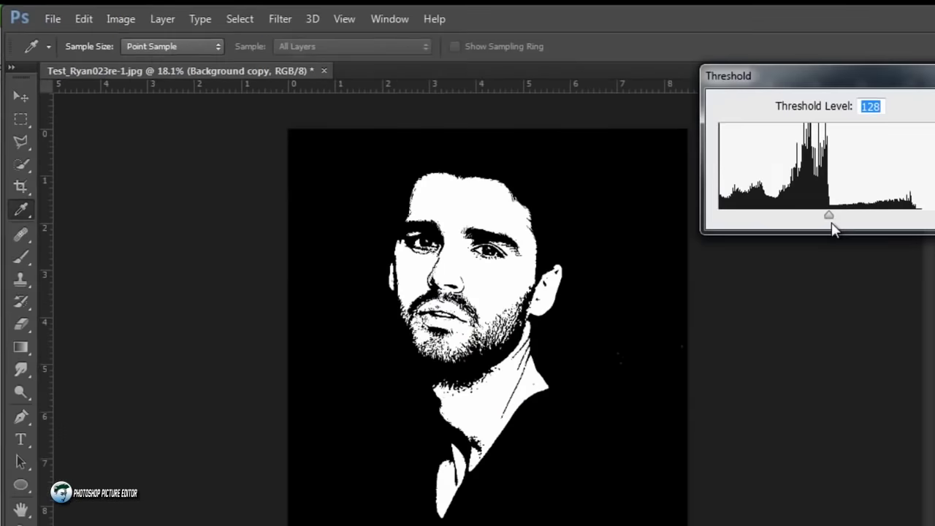
drag(831, 222, 662, 176)
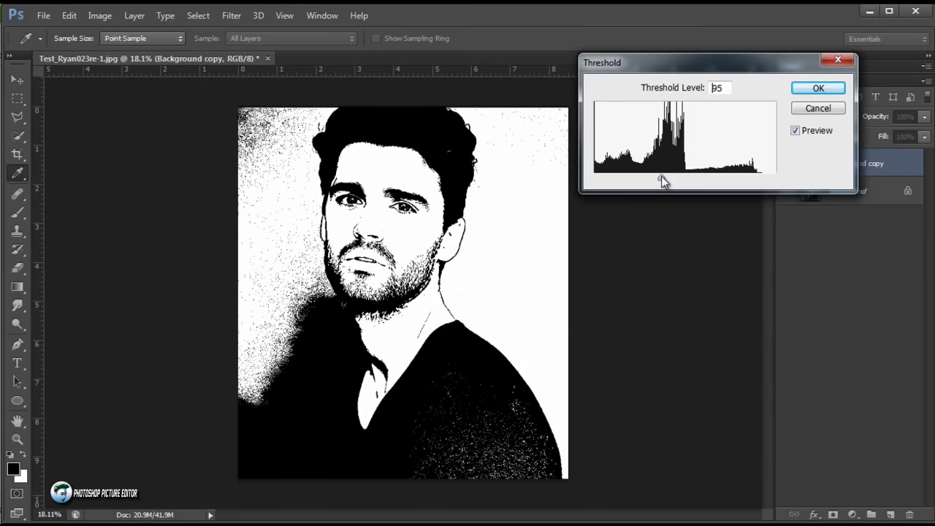
drag(661, 176, 663, 174)
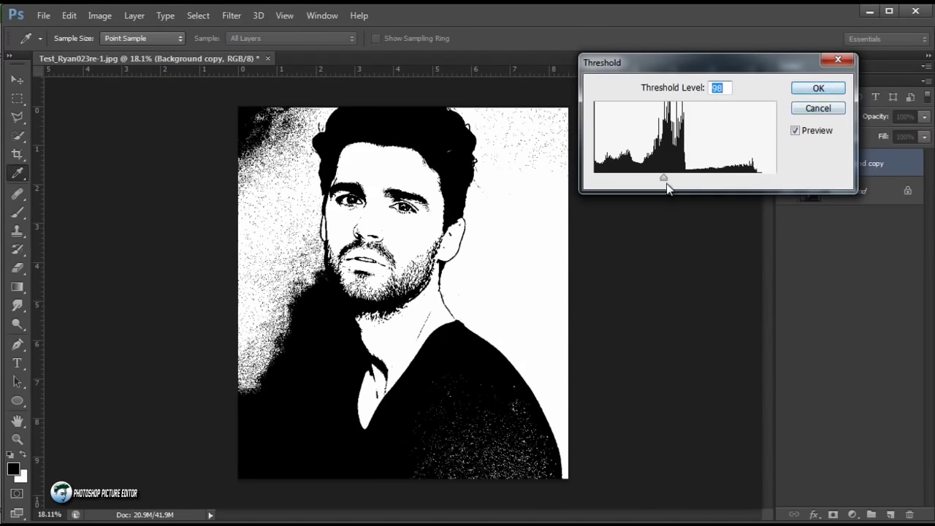
drag(668, 184, 663, 176)
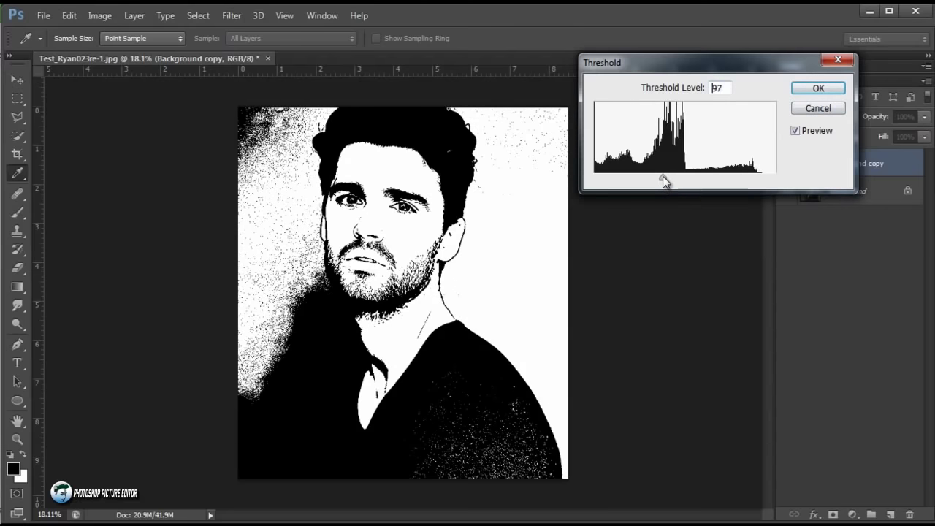
click(825, 88)
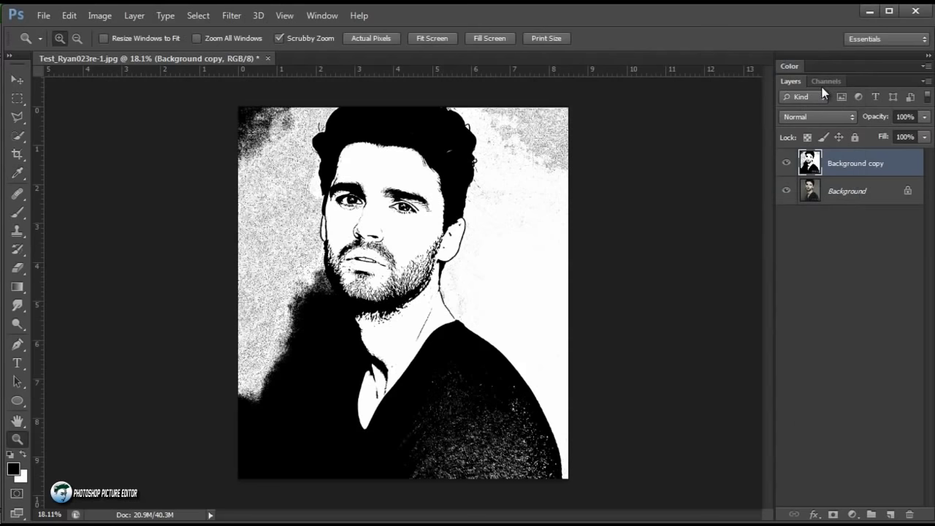
click(787, 163)
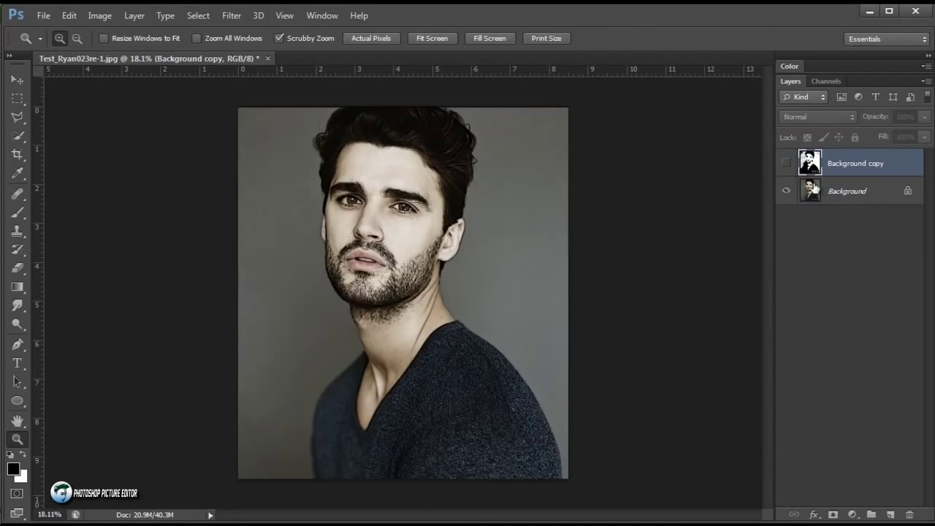
click(823, 193)
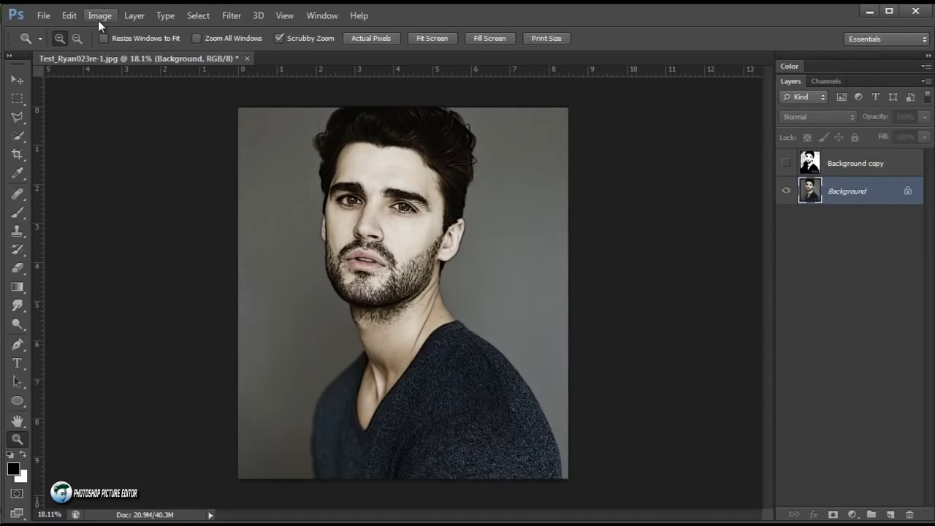
Step: Apply a lighter Threshold (level 74) to Background and make Background copy visible again
click(98, 15)
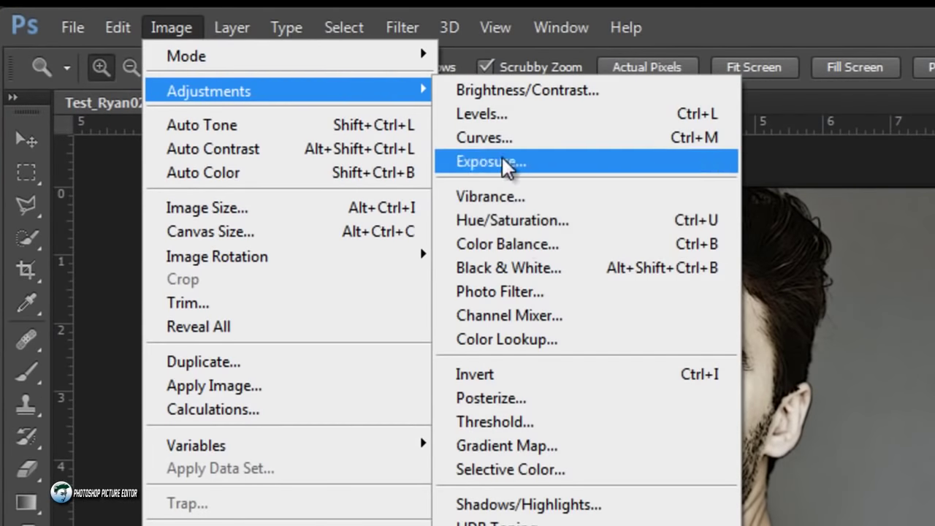
click(504, 422)
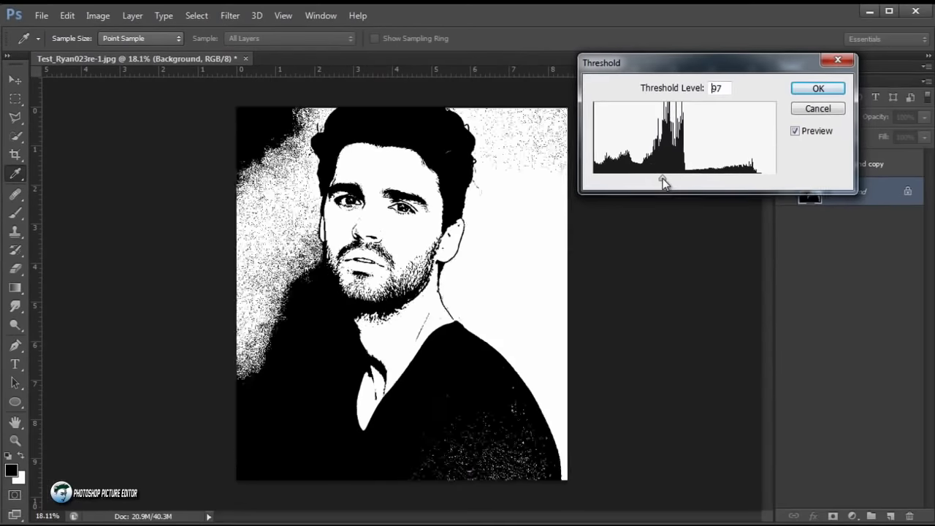
mouse_move(662, 178)
mouse_down()
mouse_move(637, 182)
mouse_move(647, 180)
mouse_up()
click(812, 90)
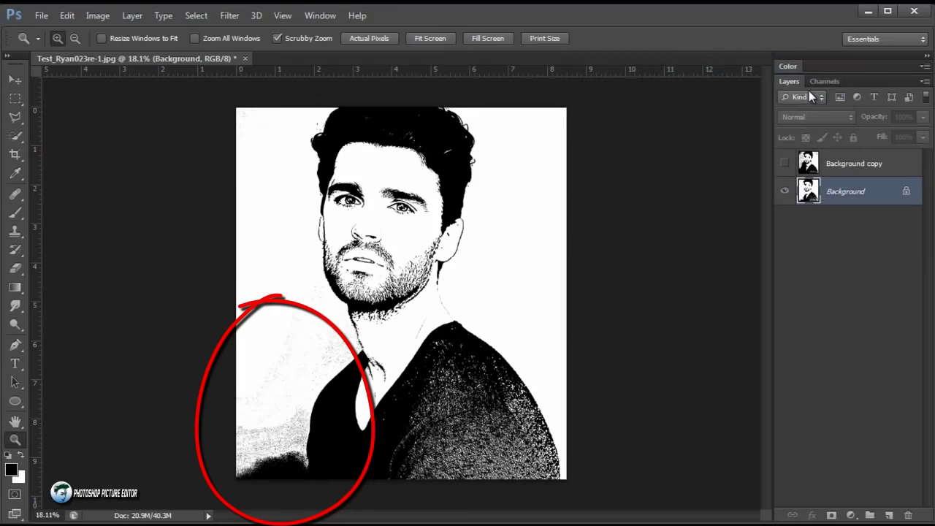
click(784, 163)
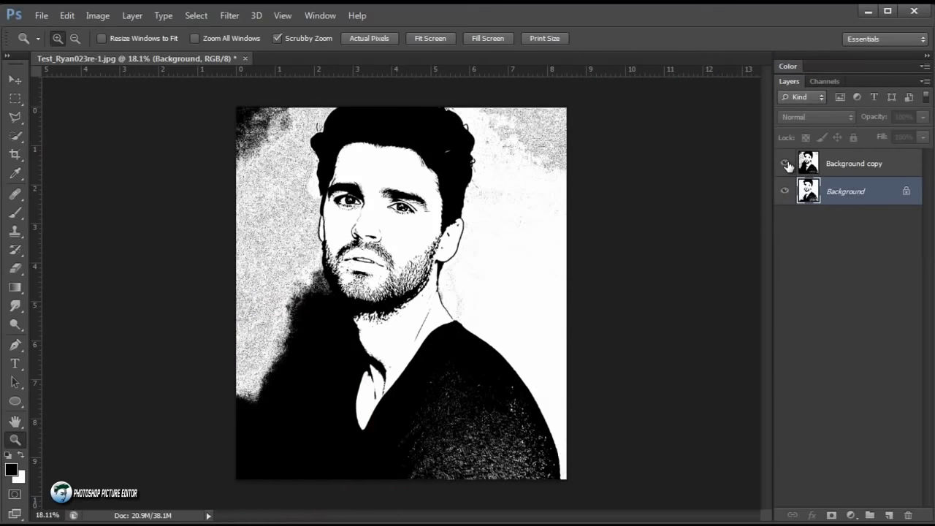
Step: Add a layer mask to Background copy and set up the Brush with swapped colours
click(834, 169)
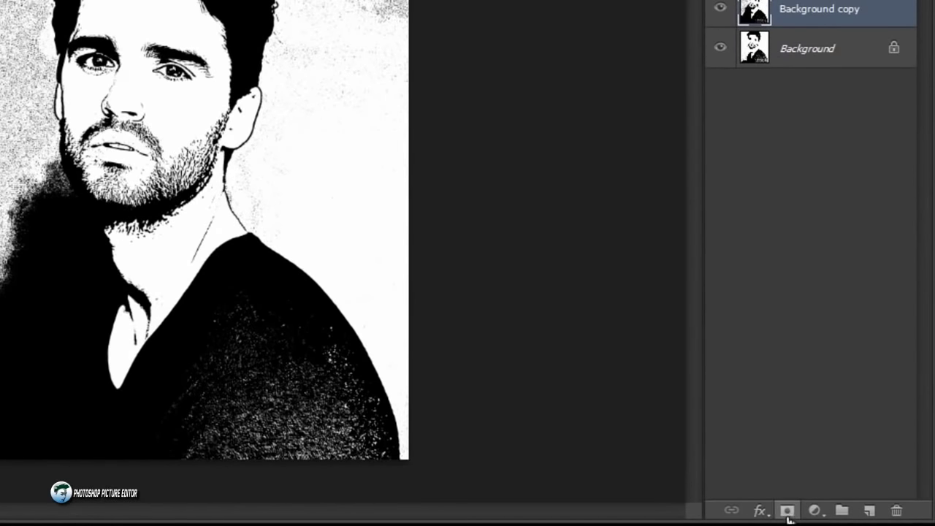
click(787, 511)
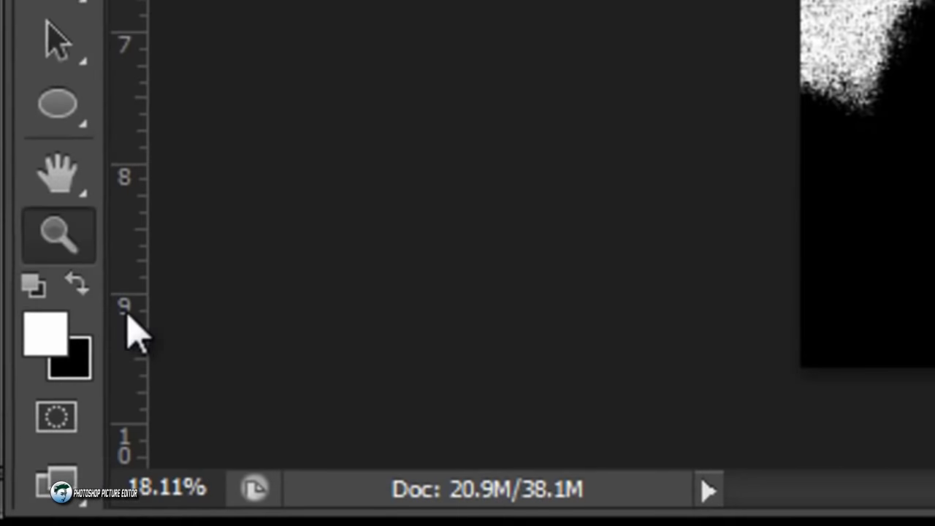
click(77, 286)
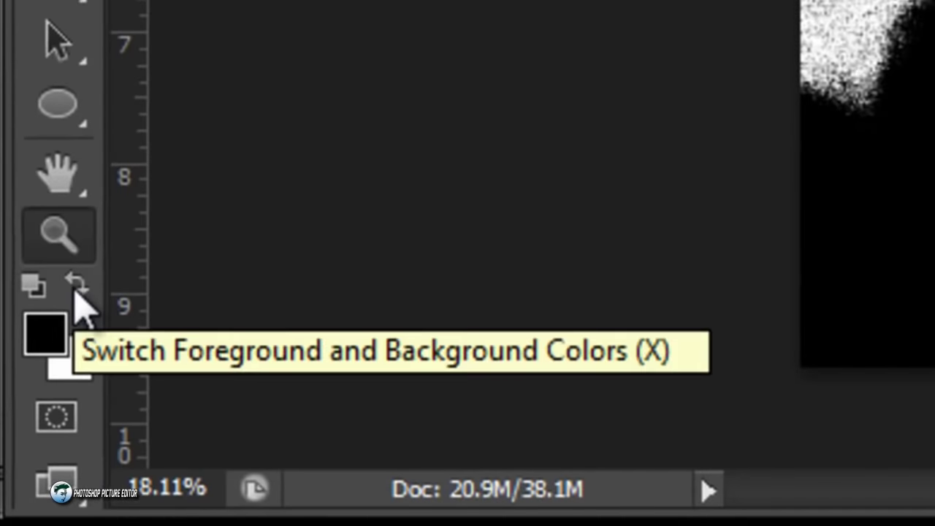
click(86, 245)
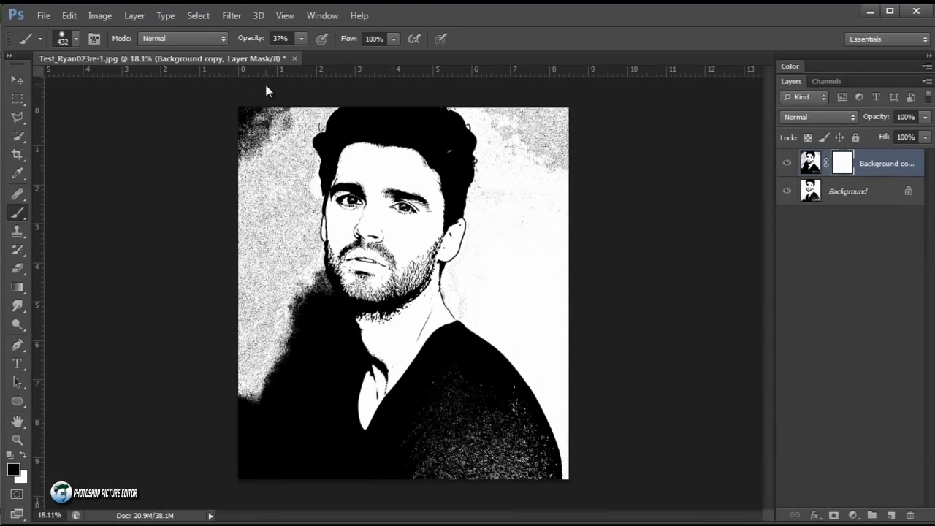
click(300, 40)
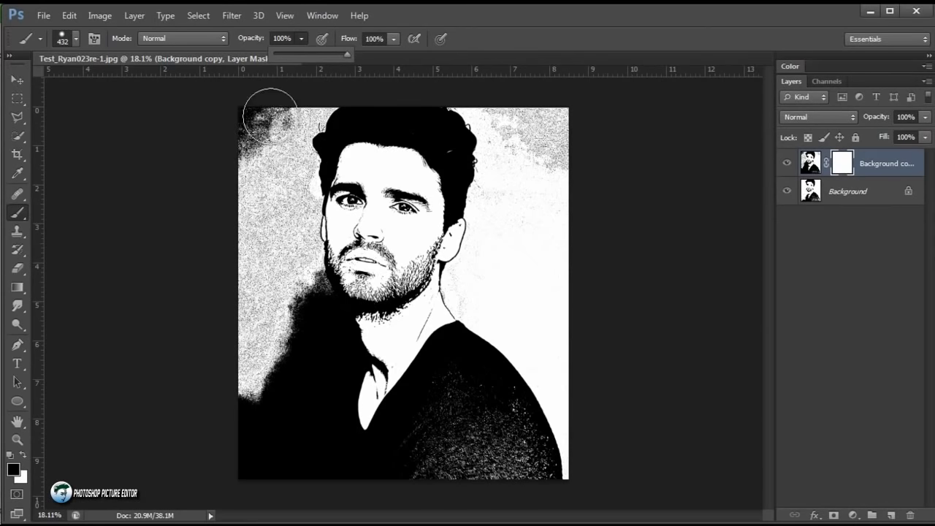
Step: Mask out speckles in the upper-left, lower-left and top-right background
mouse_move(277, 117)
mouse_down()
mouse_move(263, 193)
mouse_move(291, 209)
mouse_move(271, 202)
mouse_move(246, 215)
mouse_move(251, 230)
mouse_move(299, 100)
mouse_move(282, 139)
mouse_move(291, 170)
mouse_move(268, 253)
mouse_move(226, 313)
mouse_up()
mouse_move(233, 351)
mouse_down()
mouse_move(251, 428)
mouse_move(249, 475)
mouse_move(251, 445)
mouse_move(299, 421)
mouse_move(314, 461)
mouse_move(323, 397)
mouse_move(315, 366)
mouse_move(336, 364)
mouse_move(314, 359)
mouse_move(335, 337)
mouse_move(290, 334)
mouse_move(282, 375)
mouse_move(307, 280)
mouse_move(330, 320)
mouse_move(293, 251)
mouse_move(292, 204)
mouse_move(309, 382)
mouse_move(297, 358)
mouse_up()
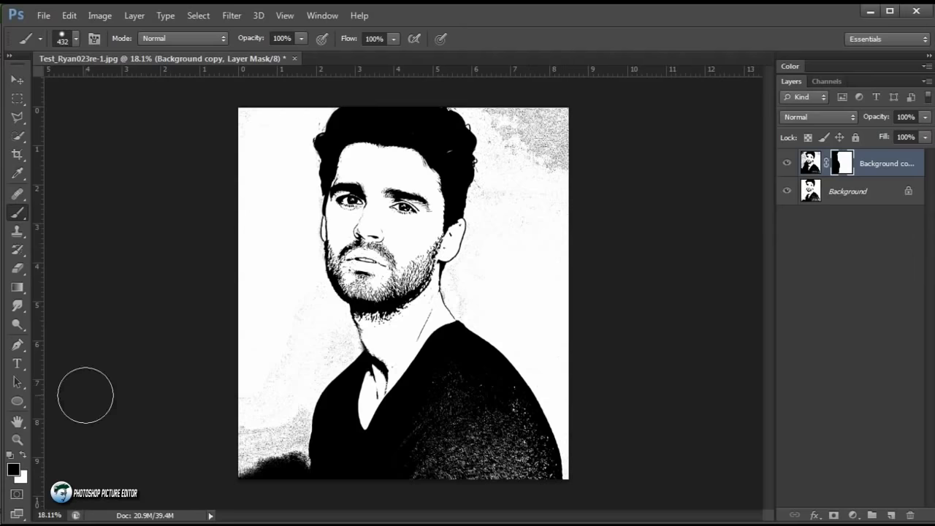
click(10, 441)
mouse_move(335, 203)
mouse_down()
mouse_move(382, 204)
mouse_move(369, 211)
mouse_up()
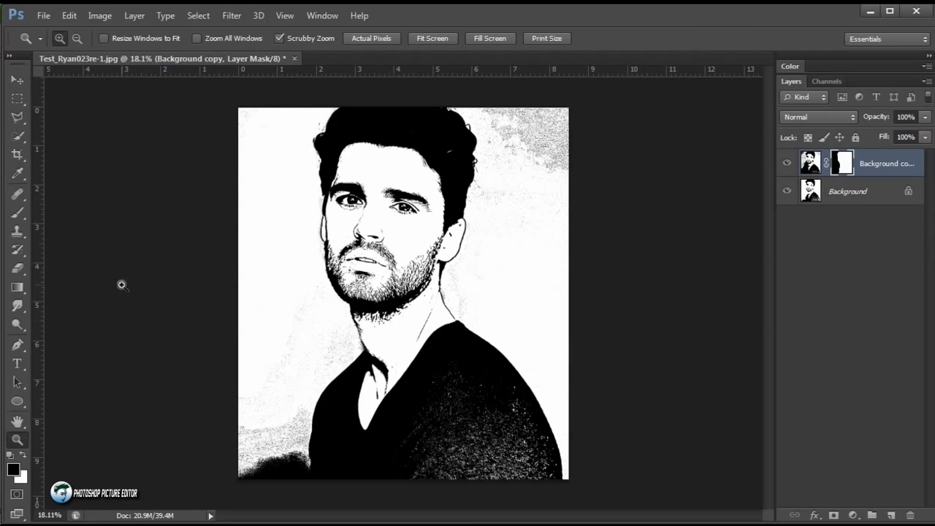
click(17, 213)
mouse_move(538, 157)
mouse_down()
mouse_move(555, 166)
mouse_move(516, 102)
mouse_move(494, 109)
mouse_up()
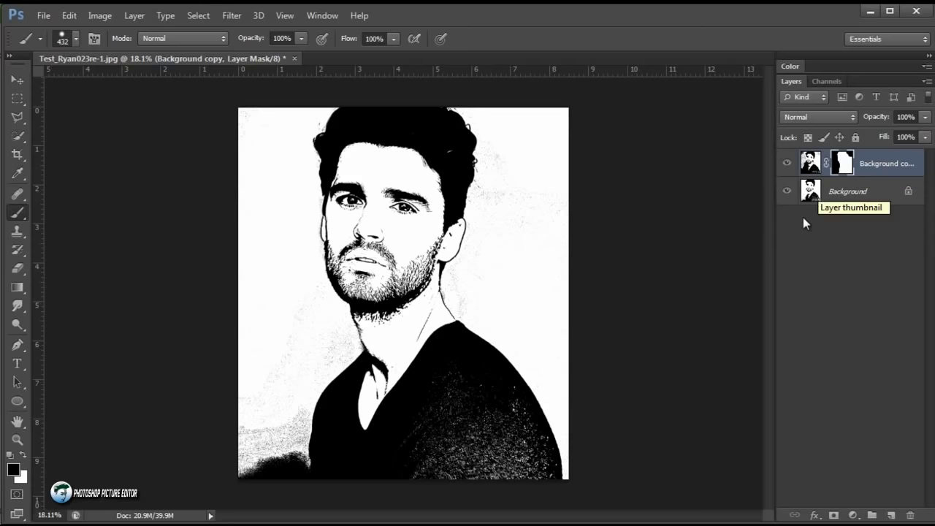
Step: Stamp all visible layers into a new Layer 1 and zoom in on the neck
key(ctrl+shift+alt+e)
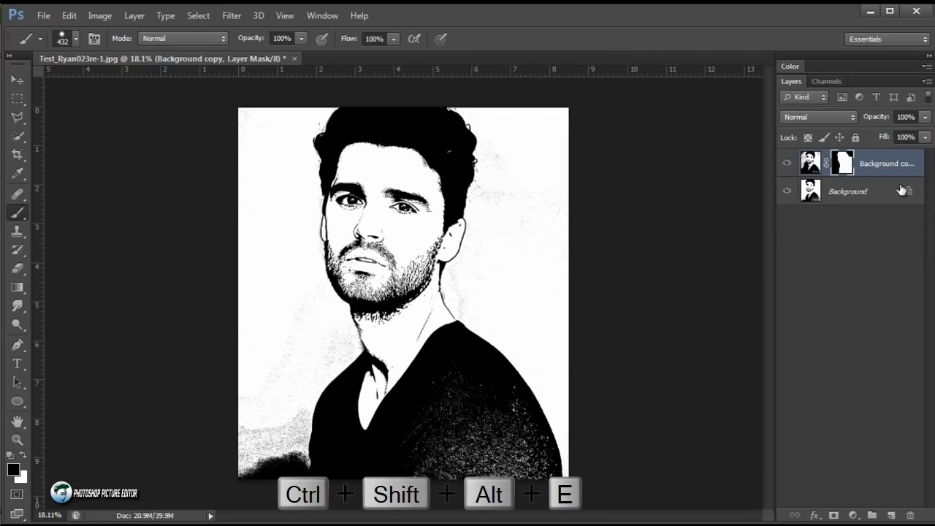
key(ctrl+shift+alt+e)
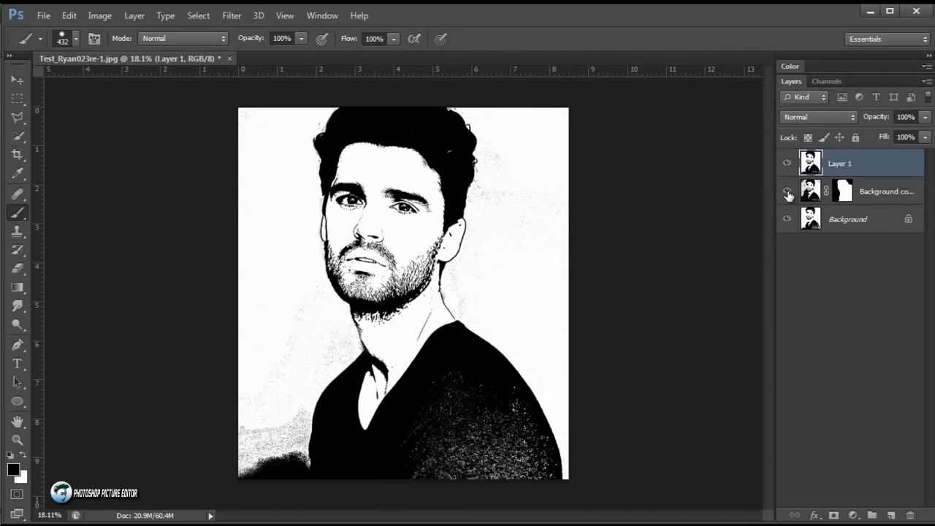
click(18, 439)
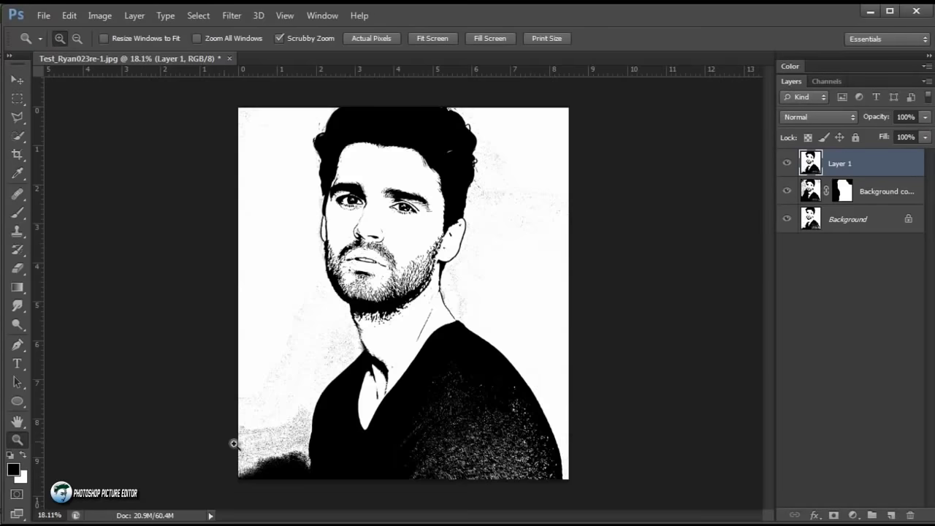
click(293, 442)
drag(293, 443, 254, 353)
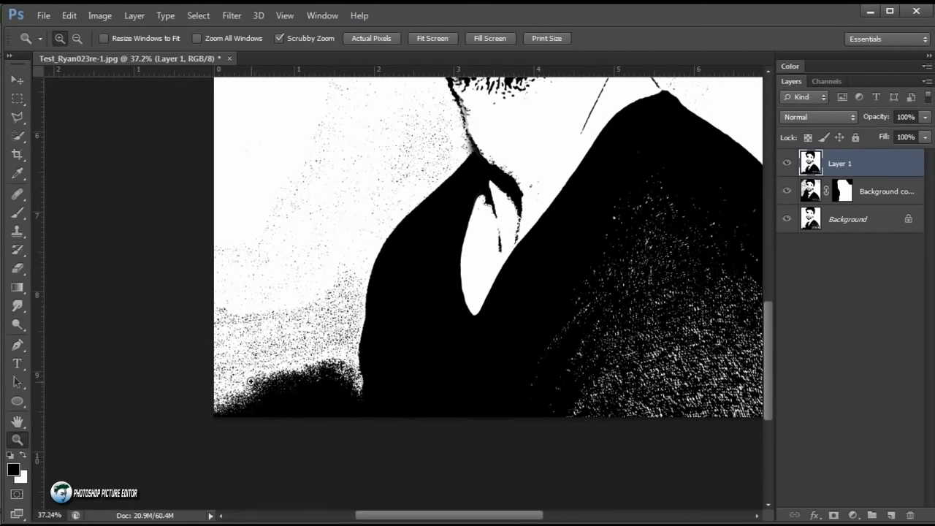
Step: Paint the lower-left white with a soft round brush, about 63 px, 20% hardness
click(17, 213)
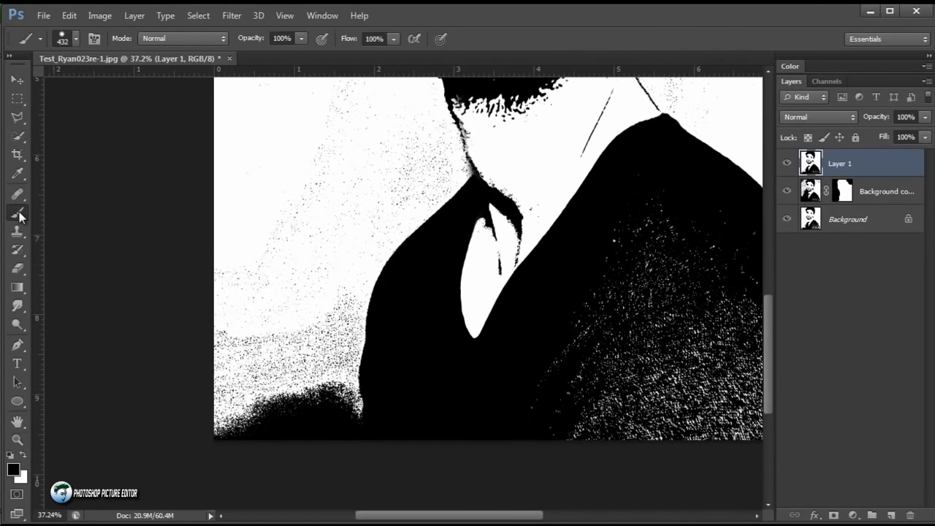
click(24, 454)
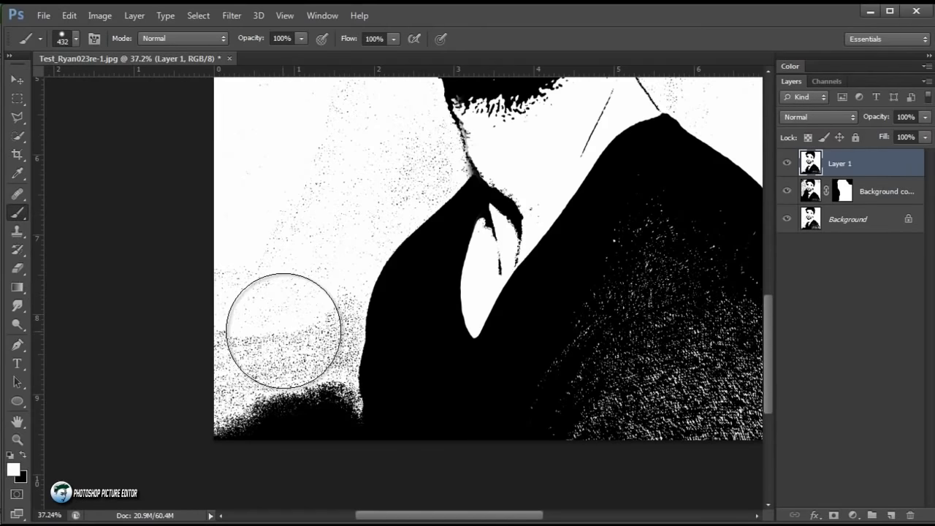
mouse_move(236, 321)
mouse_down()
mouse_move(244, 334)
mouse_move(215, 386)
mouse_move(225, 334)
mouse_up()
right_click(226, 337)
drag(281, 363, 287, 367)
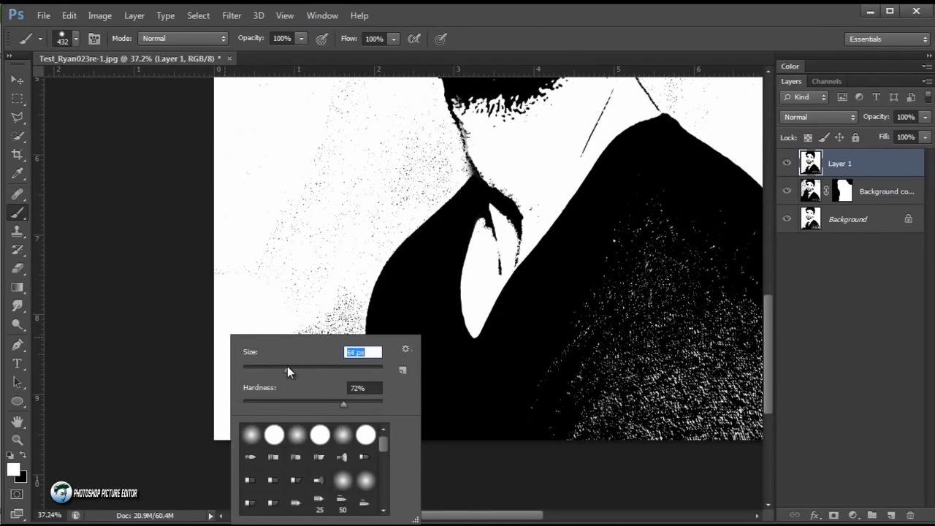
drag(344, 407, 328, 407)
click(252, 439)
click(286, 369)
drag(246, 398, 277, 406)
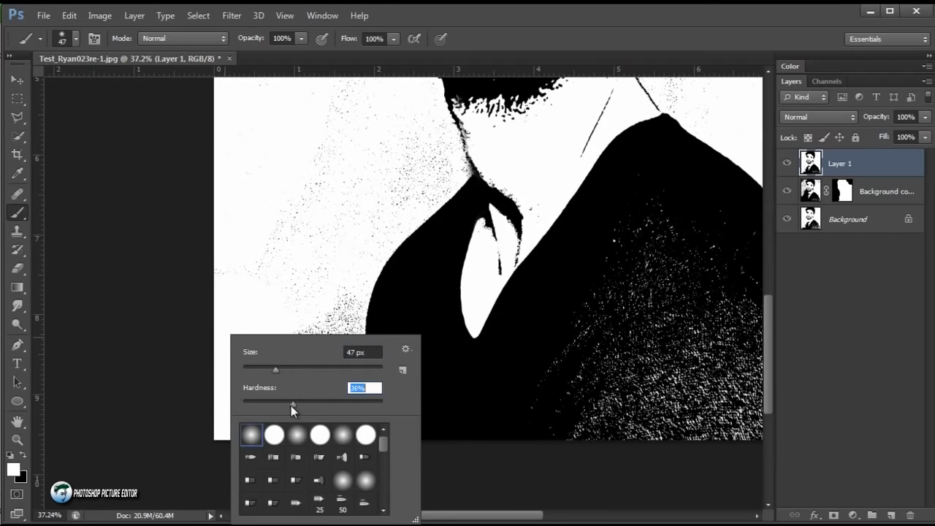
key(Return)
Step: With a 197 px brush, whiten speckles at bottom-left, the shoulder edge and left of the neck
right_click(264, 309)
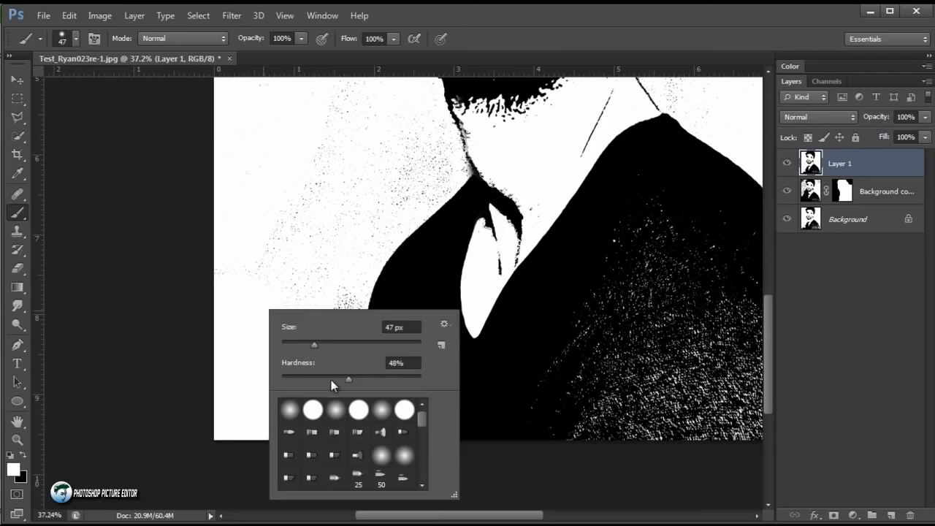
drag(314, 341, 370, 344)
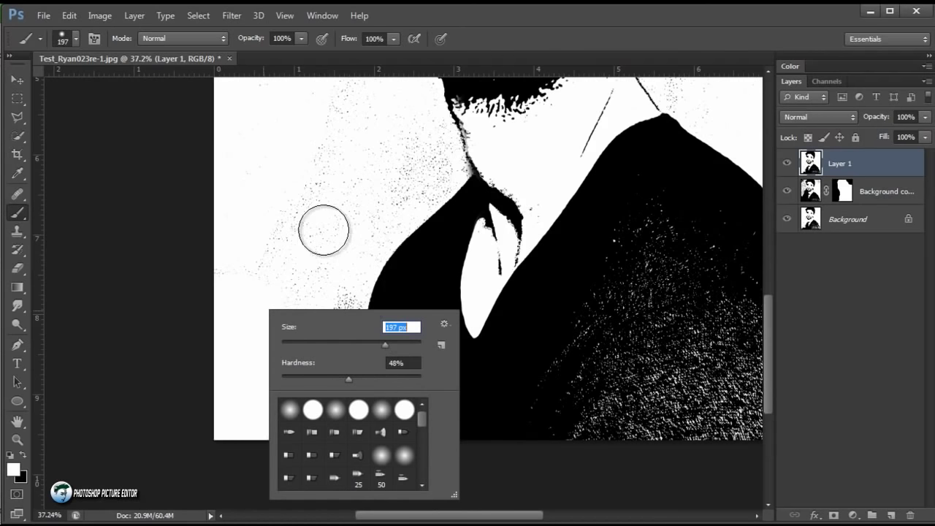
key(Return)
drag(286, 261, 284, 415)
mouse_move(288, 377)
mouse_down()
mouse_move(307, 314)
mouse_move(336, 313)
mouse_move(303, 333)
mouse_up()
right_click(303, 333)
key(Escape)
mouse_move(312, 404)
mouse_down()
mouse_move(334, 401)
mouse_move(334, 432)
mouse_up()
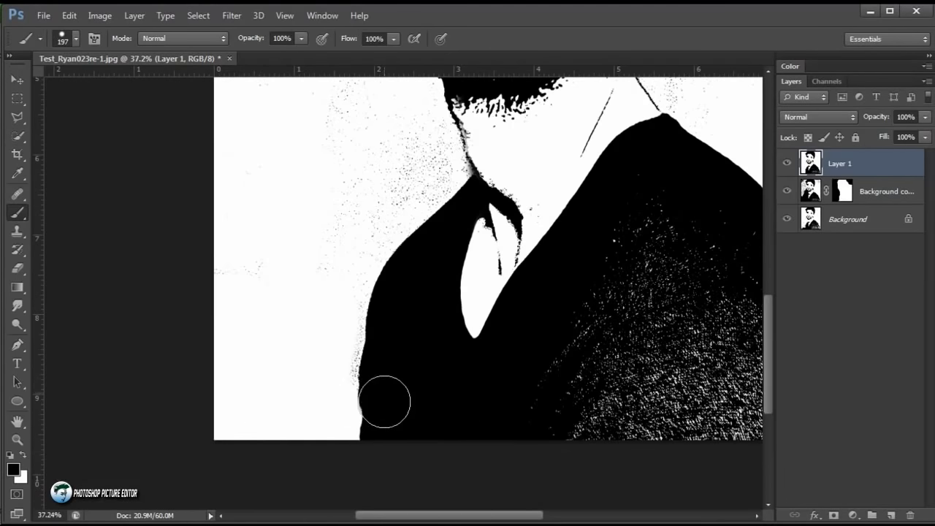
scroll(219, 421, up, 5)
scroll(226, 343, down, 3)
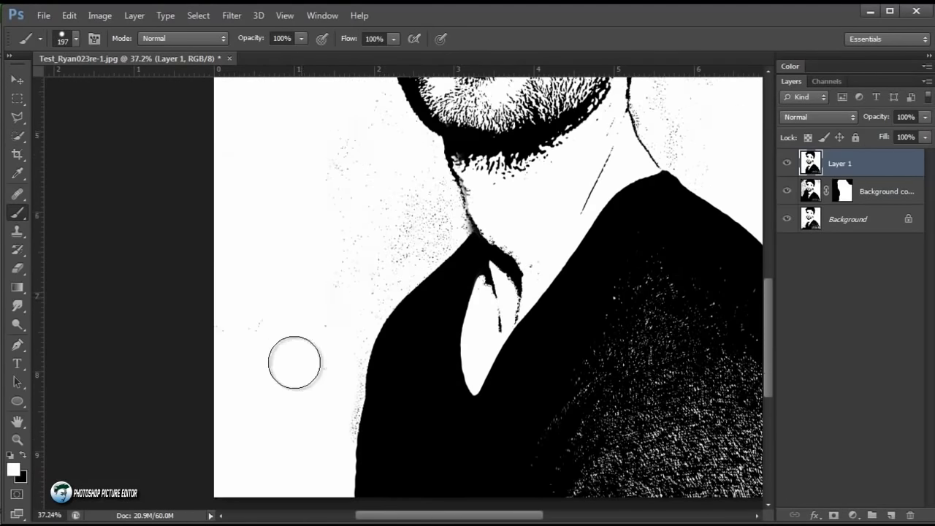
mouse_move(327, 413)
mouse_down()
mouse_move(346, 307)
mouse_move(428, 233)
mouse_up()
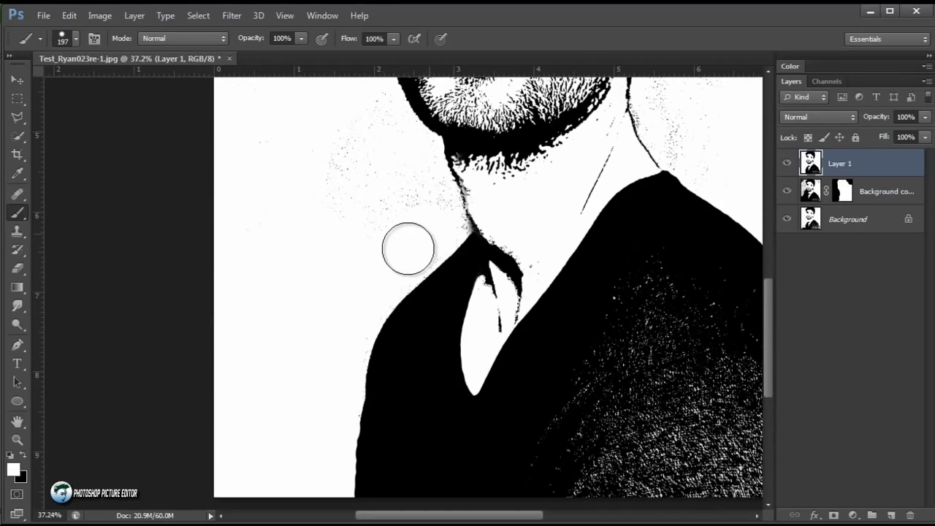
Step: Resize the white brush to 41 px, then to 119 px
scroll(409, 249, up, 3)
scroll(376, 246, up, 4)
scroll(292, 285, up, 2)
scroll(343, 252, up, 1)
right_click(358, 266)
text(41)
key(Return)
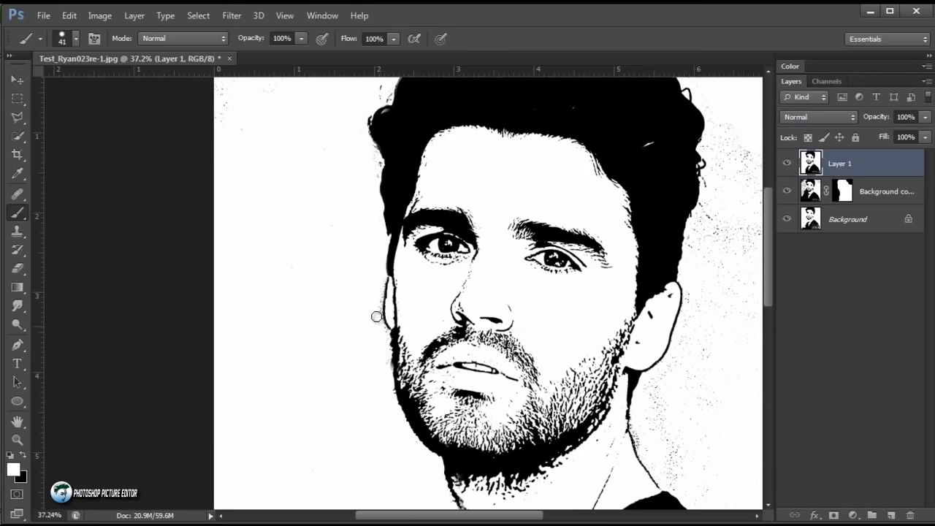
scroll(376, 316, up, 3)
right_click(282, 266)
right_click(245, 181)
drag(267, 207, 288, 203)
key(Return)
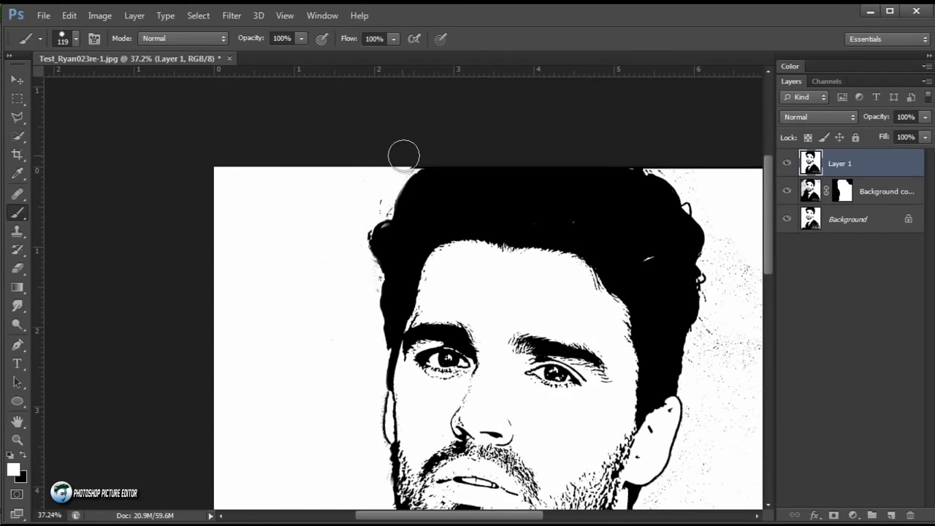
Step: Scroll around the portrait, zoom out to the whole image, then zoom in on the face and hair
scroll(464, 246, down, 1)
scroll(474, 244, down, 1)
scroll(370, 259, down, 1)
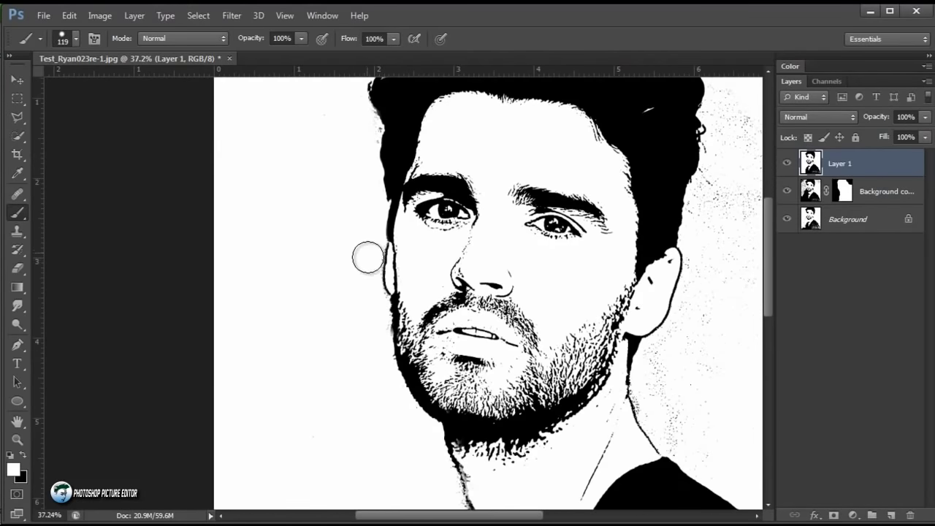
scroll(421, 313, down, 2)
scroll(524, 366, down, 1)
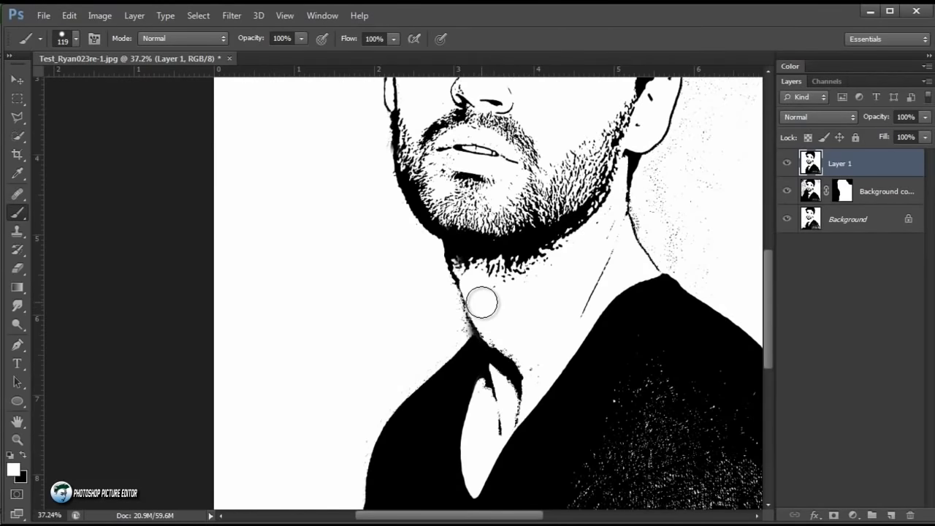
scroll(455, 331, up, 2)
scroll(511, 278, up, 2)
scroll(578, 214, right, 4)
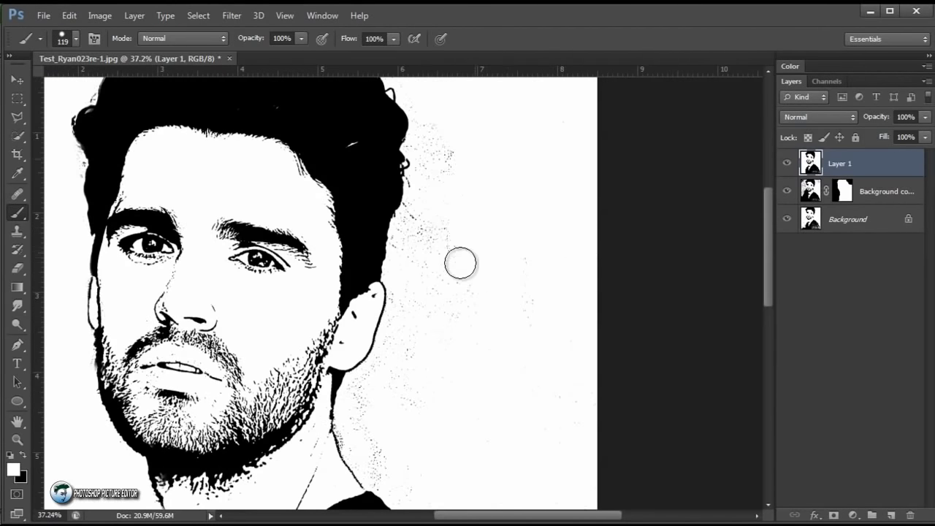
scroll(432, 222, up, 1)
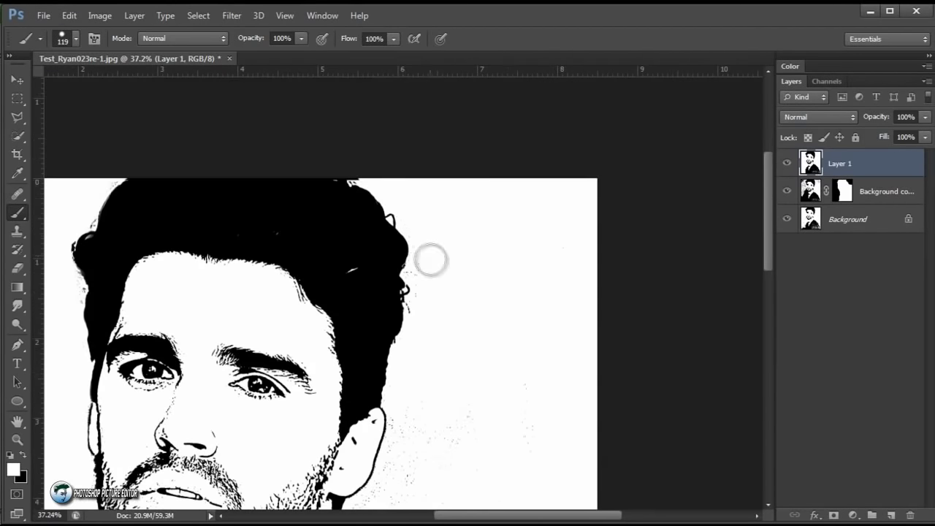
scroll(430, 261, down, 1)
scroll(534, 328, down, 1)
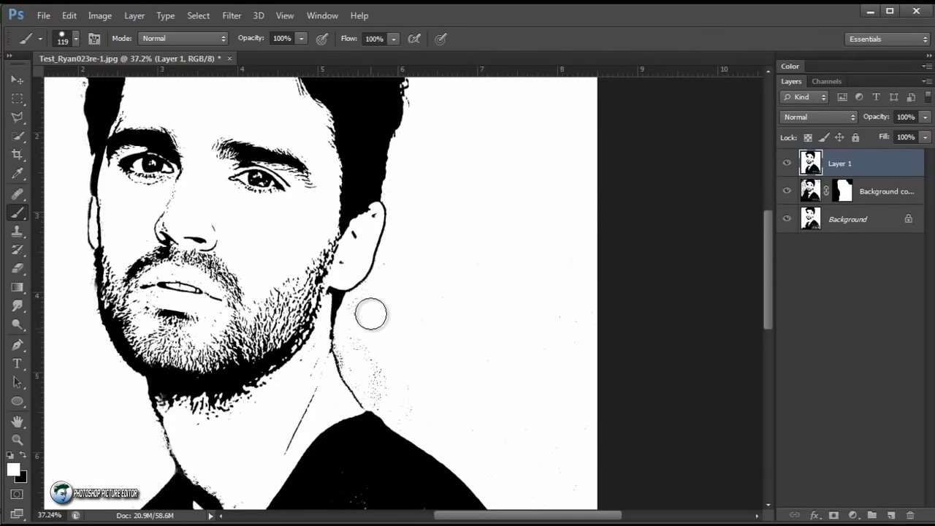
scroll(475, 340, down, 5)
scroll(361, 328, up, 5)
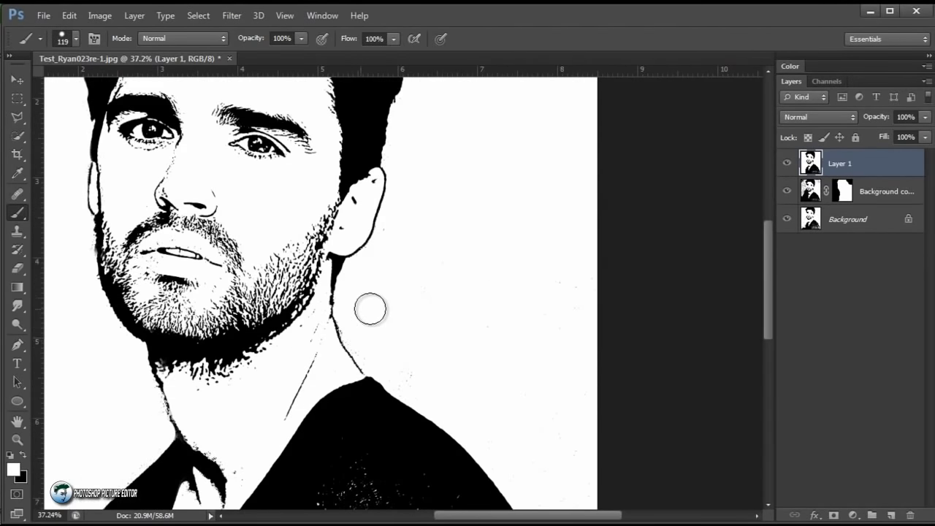
scroll(292, 366, down, 1)
scroll(238, 423, up, 1)
scroll(434, 300, down, 2)
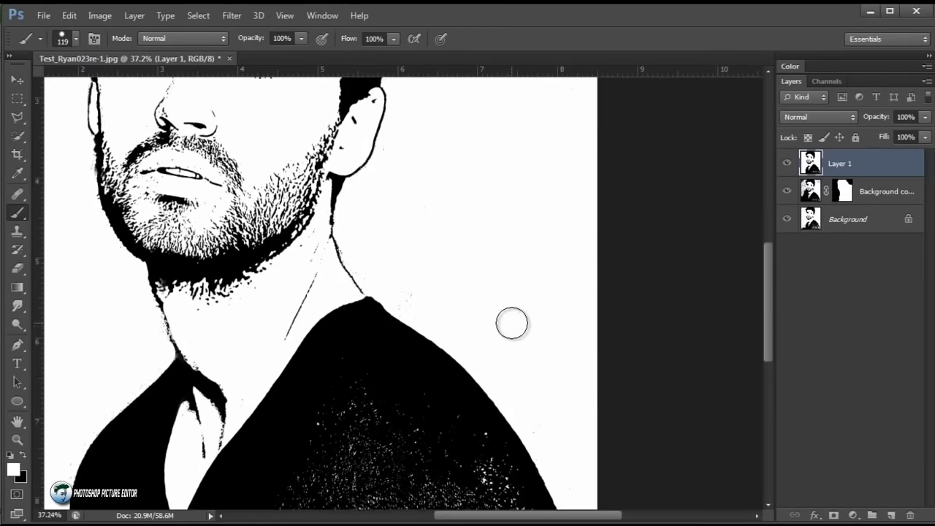
scroll(511, 324, down, 1)
click(17, 439)
mouse_move(409, 300)
mouse_down()
mouse_move(397, 319)
mouse_move(396, 208)
mouse_up()
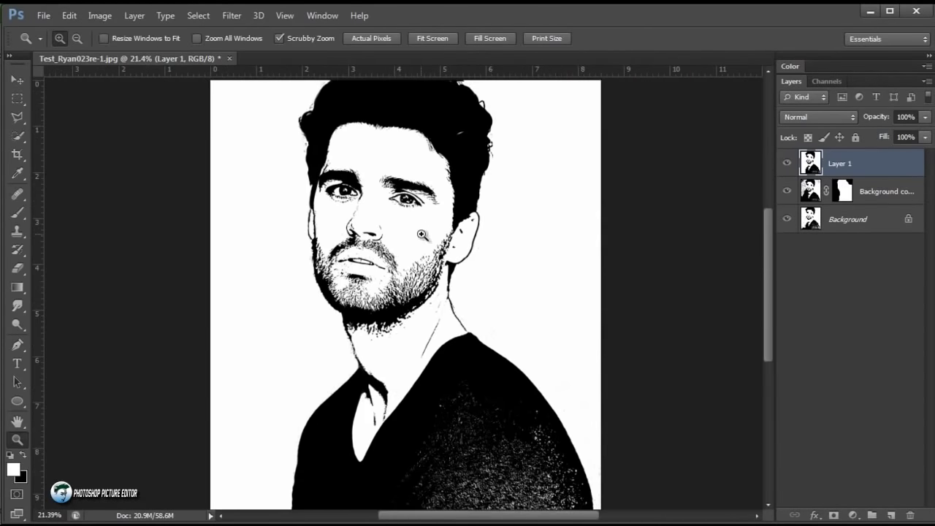
scroll(456, 221, up, 1)
scroll(455, 221, up, 1)
click(457, 225)
drag(458, 225, 439, 229)
drag(454, 159, 482, 159)
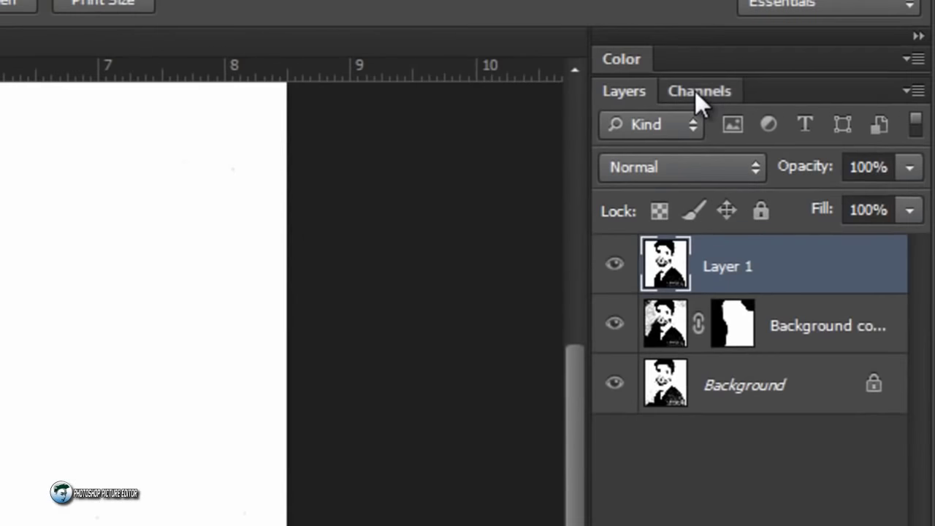
Step: Load the RGB channel's bright areas as a selection and add an empty Layer 2 above Layer 1
click(825, 81)
key(ctrl)
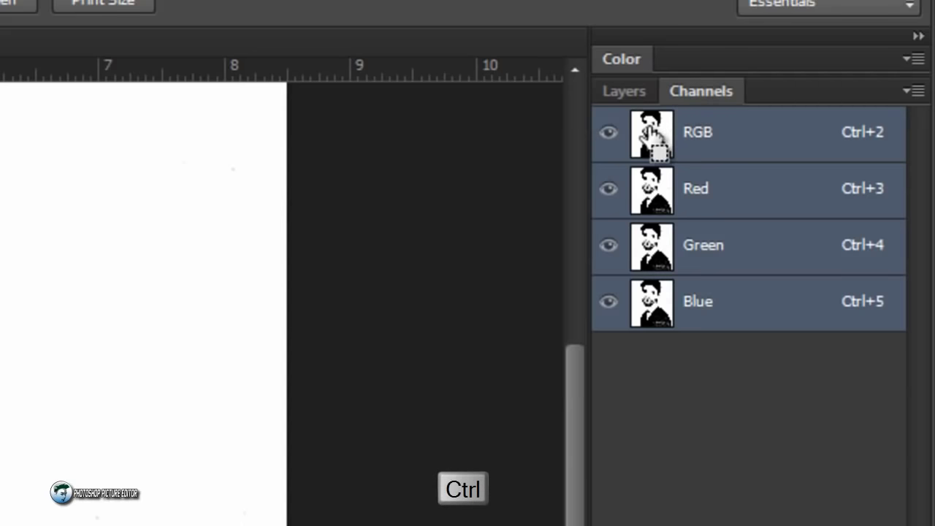
ctrl+click(651, 134)
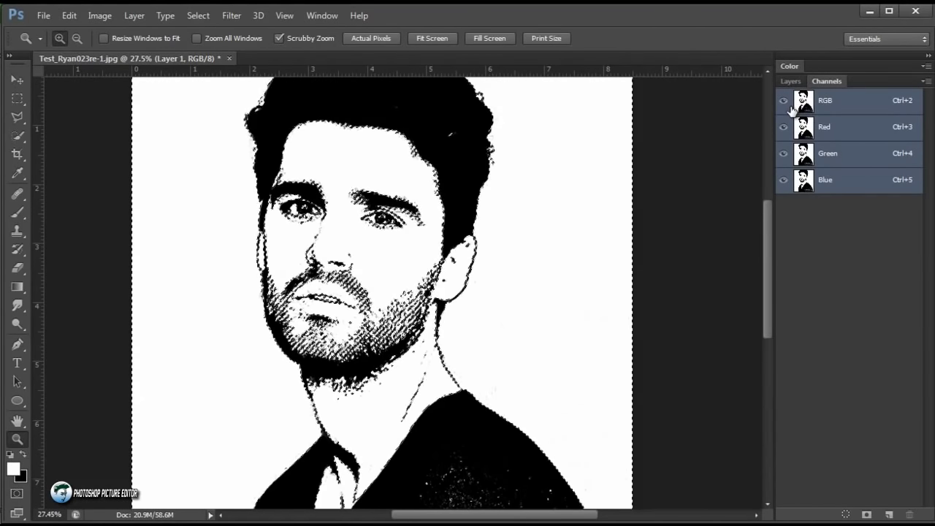
click(791, 81)
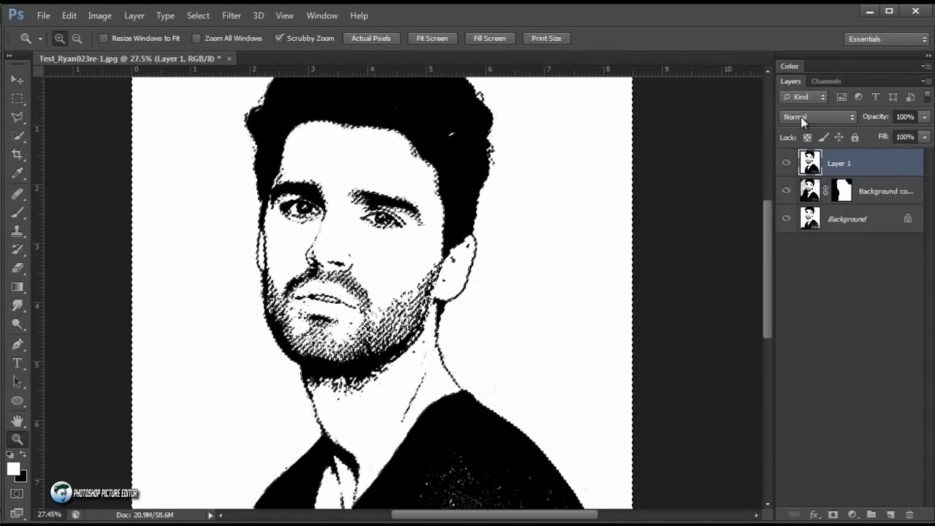
click(890, 515)
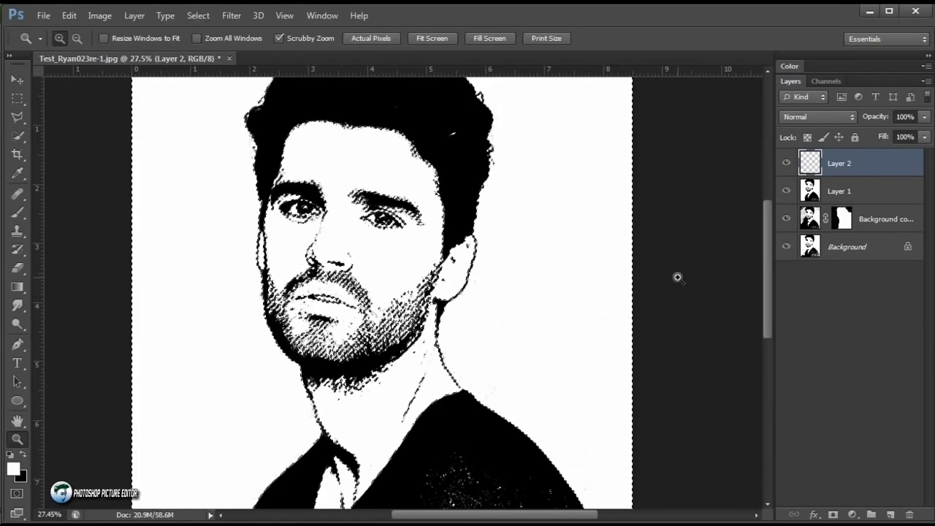
Step: Invert the selection, fill it black on Layer 2, deselect, and make Layer 1 active
key(ctrl+shift+i)
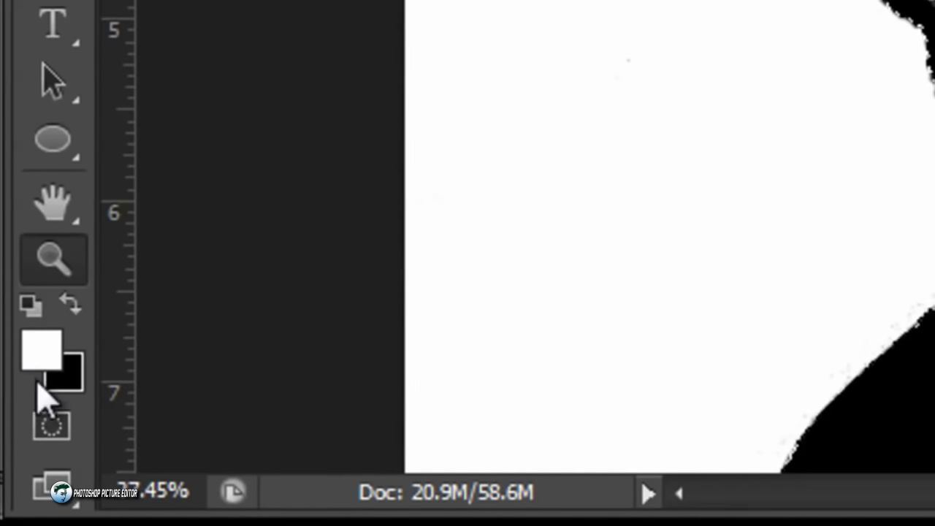
key(ctrl+Delete)
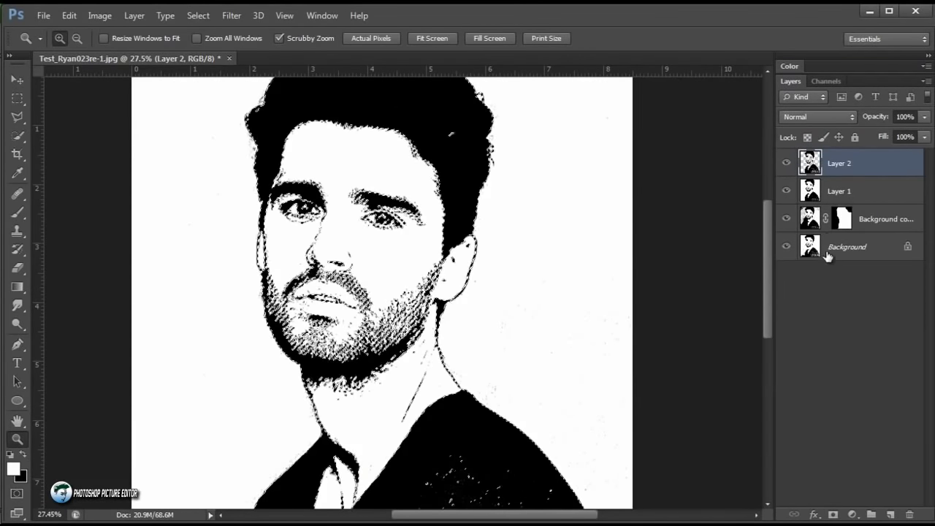
key(ctrl+d)
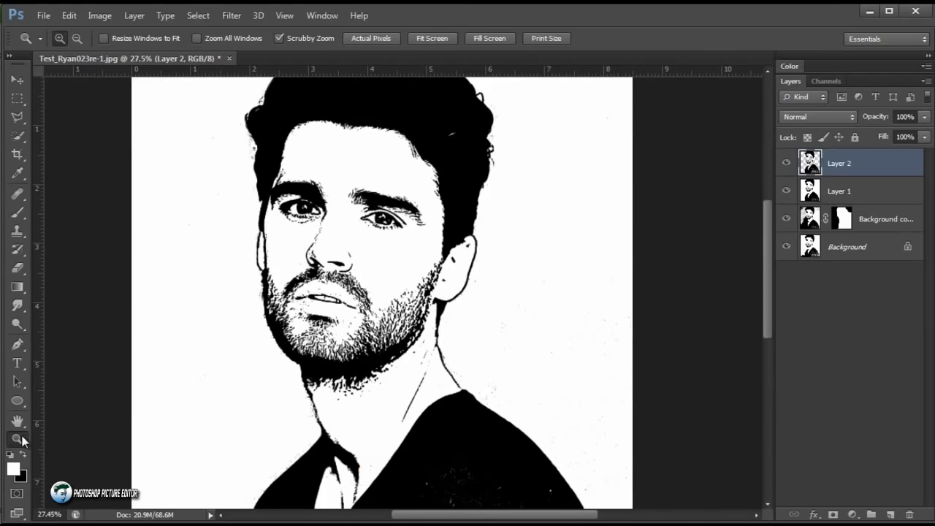
drag(243, 299, 291, 287)
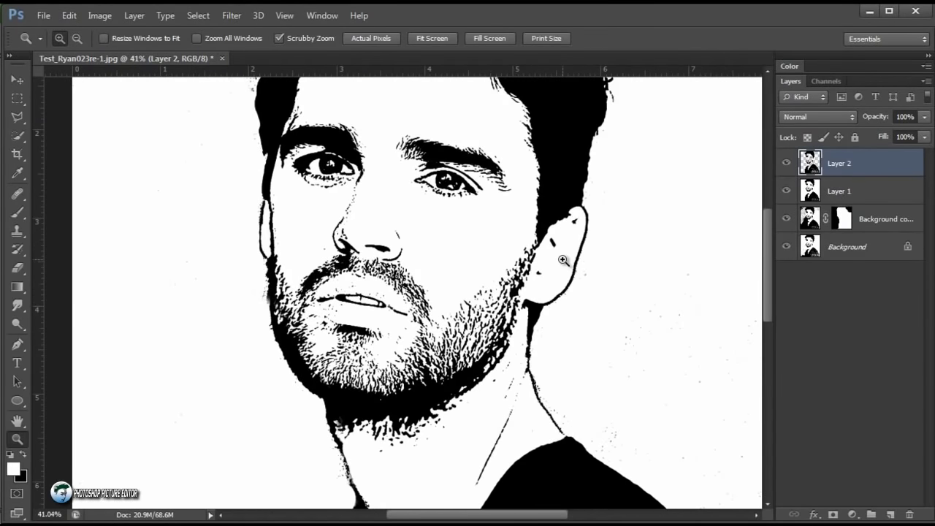
click(838, 197)
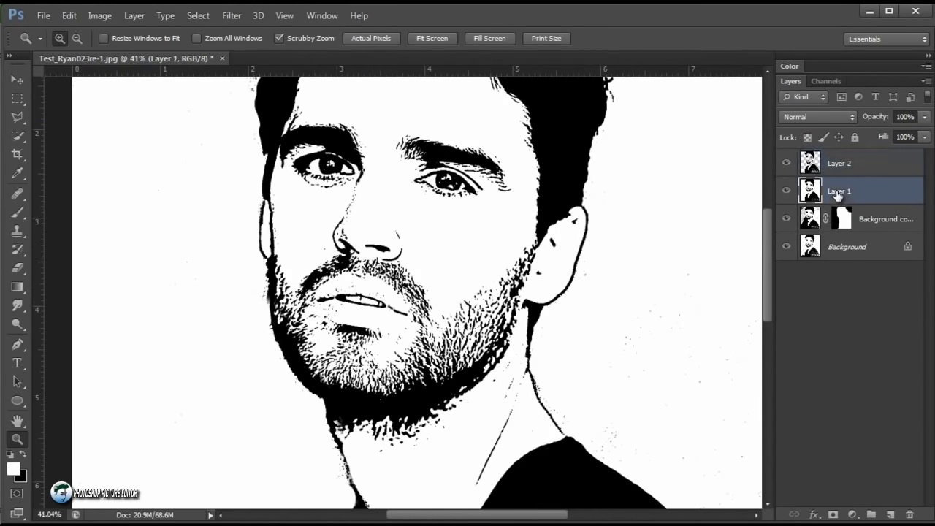
Step: Create Layer 3 above Layer 1 and fill it solid white
click(891, 516)
key(alt+Delete)
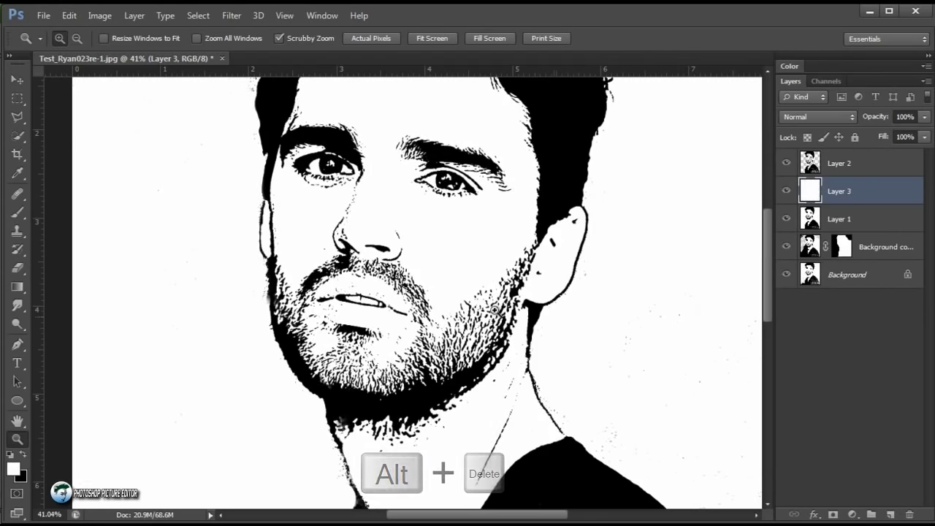
mouse_move(358, 279)
mouse_down()
mouse_move(318, 286)
mouse_move(438, 238)
mouse_move(431, 242)
mouse_up()
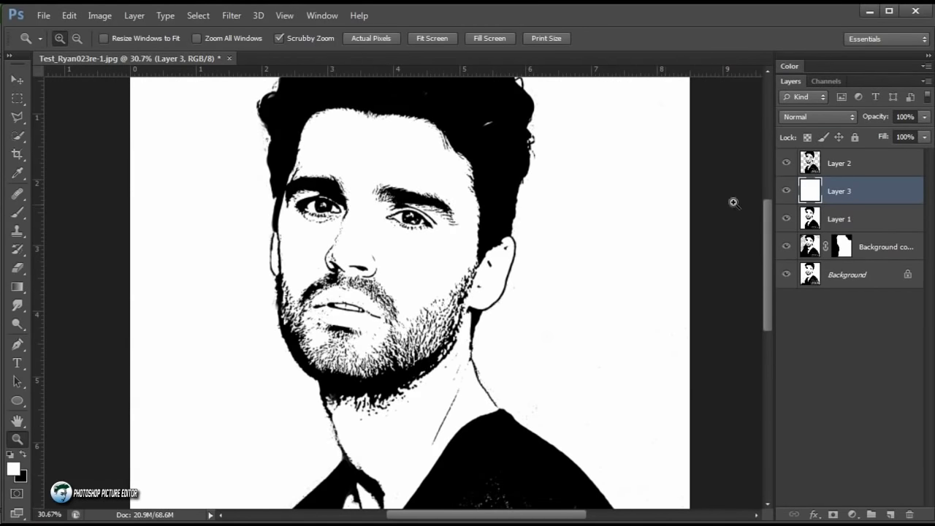
Step: Hide Layers 2 and 3, then quick-select the face and beard skin on Layer 1
click(786, 191)
click(786, 163)
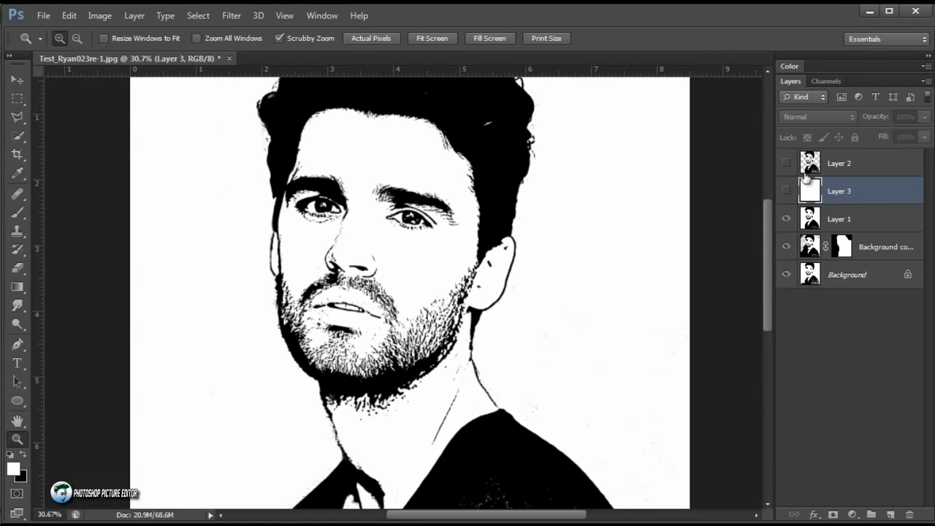
click(831, 217)
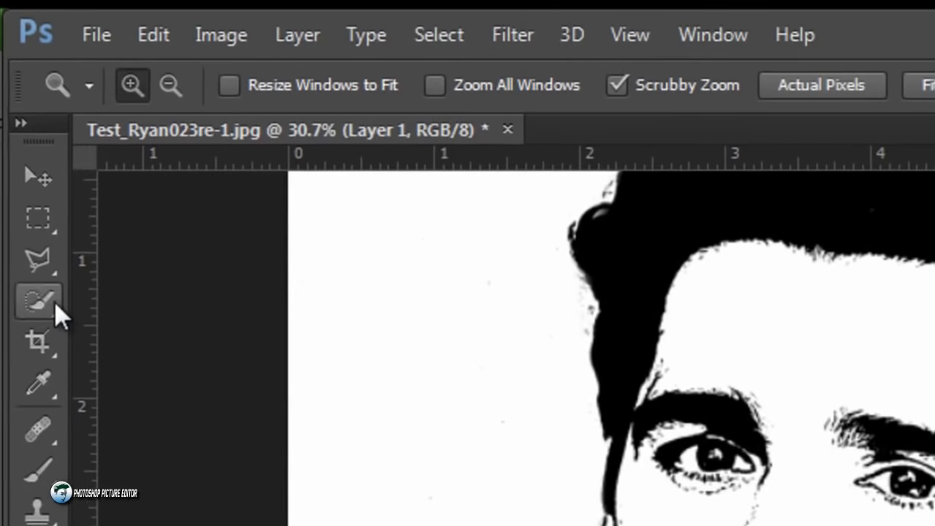
drag(54, 301, 129, 317)
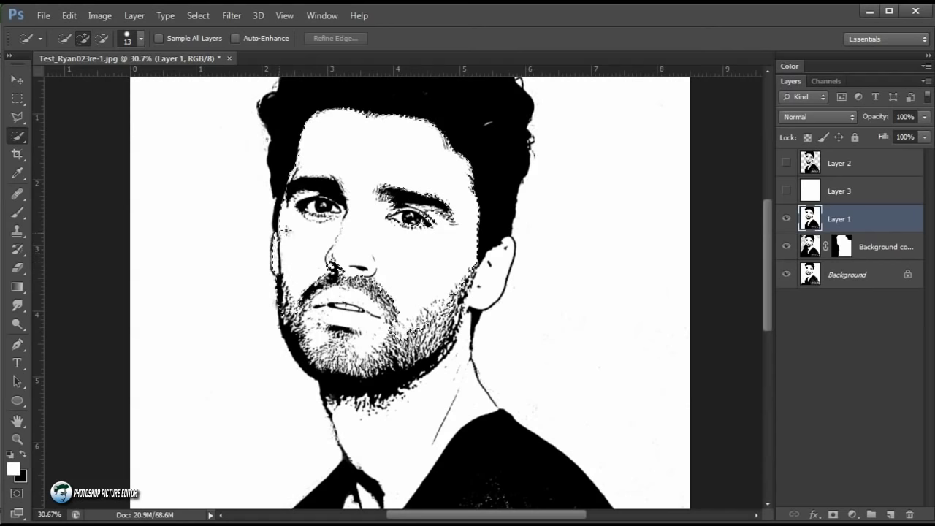
mouse_move(358, 329)
mouse_down()
mouse_move(394, 358)
mouse_move(378, 422)
mouse_up()
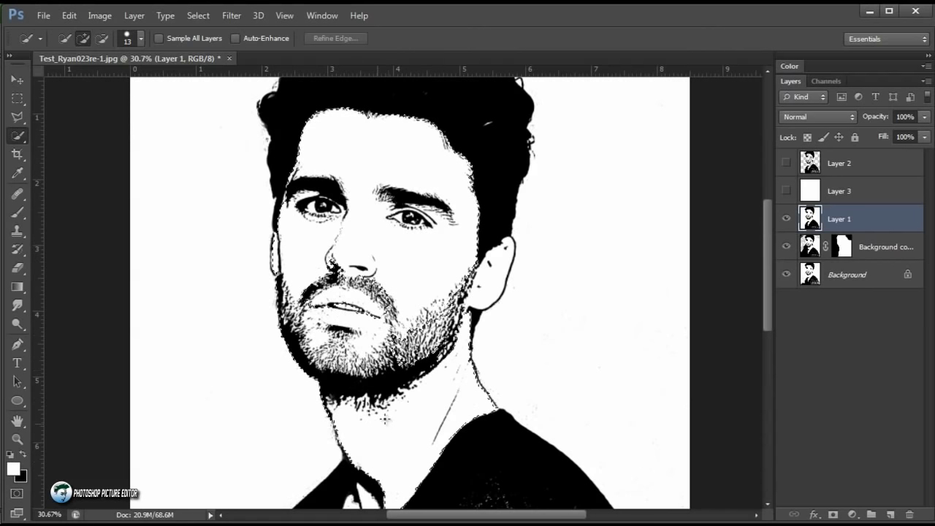
Step: Extend the skin selection over the shirt's V-neck and more of the beard and jaw
scroll(383, 409, down, 2)
scroll(382, 394, down, 2)
drag(346, 414, 342, 448)
scroll(354, 396, up, 4)
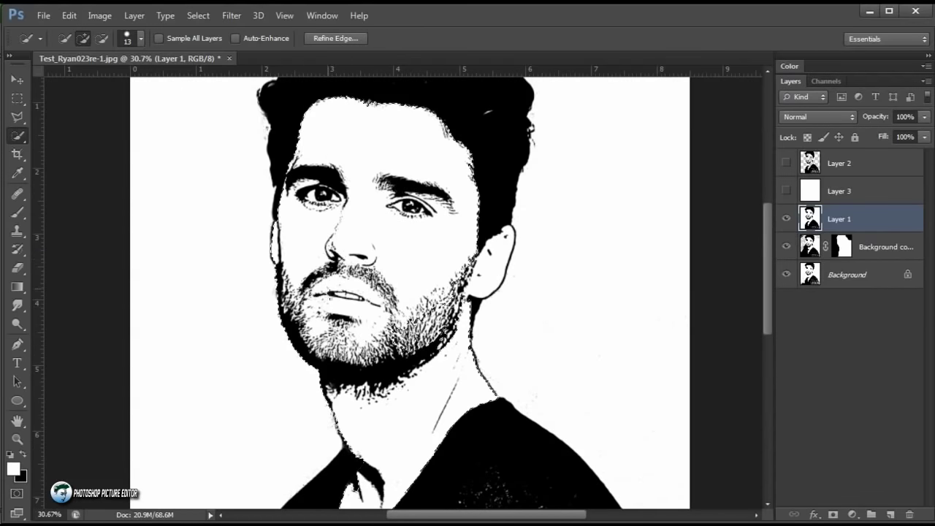
scroll(362, 333, up, 1)
drag(400, 395, 442, 389)
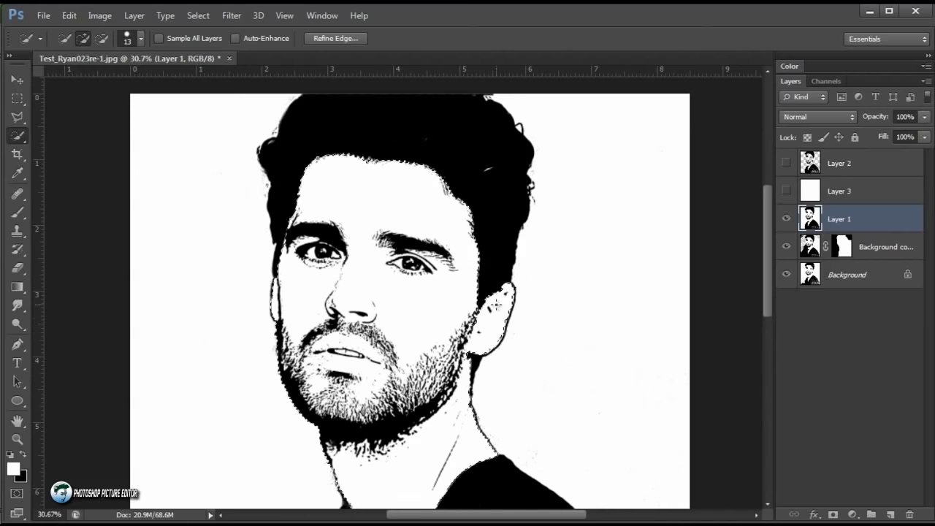
scroll(448, 290, down, 3)
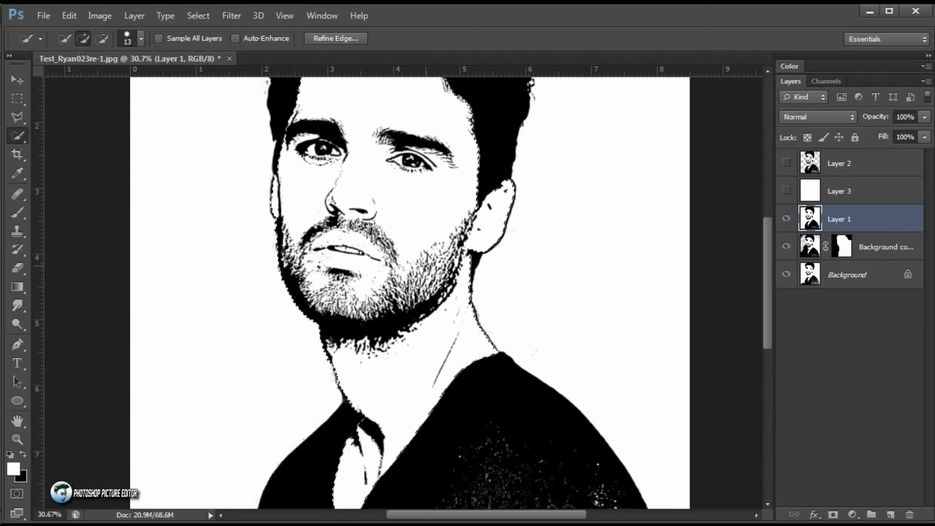
scroll(369, 328, up, 2)
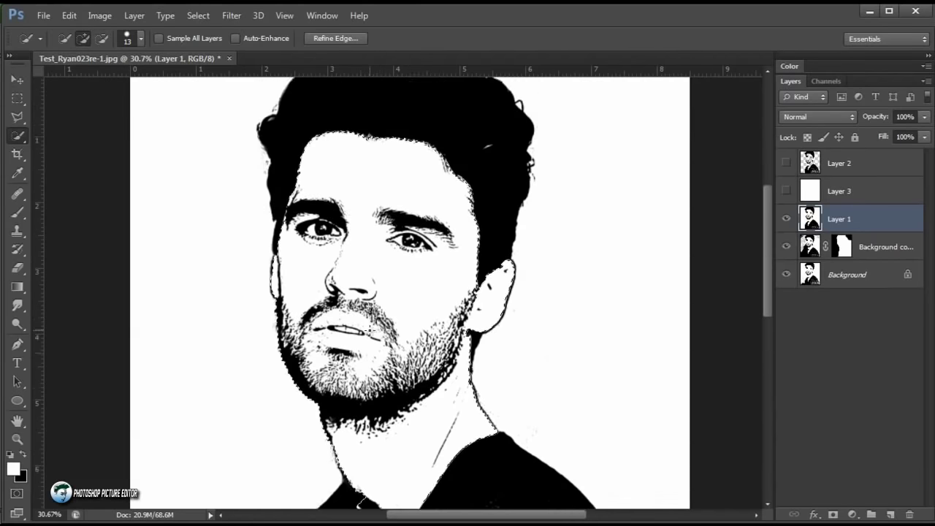
scroll(369, 329, up, 1)
scroll(424, 215, down, 3)
scroll(424, 215, down, 1)
scroll(424, 215, up, 2)
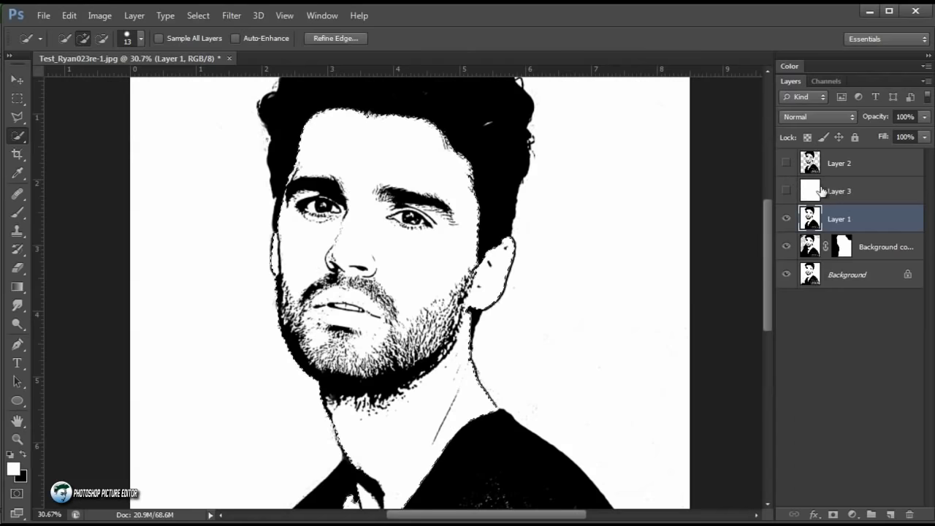
Step: Make Layers 2 and 3 visible again
click(828, 190)
click(786, 163)
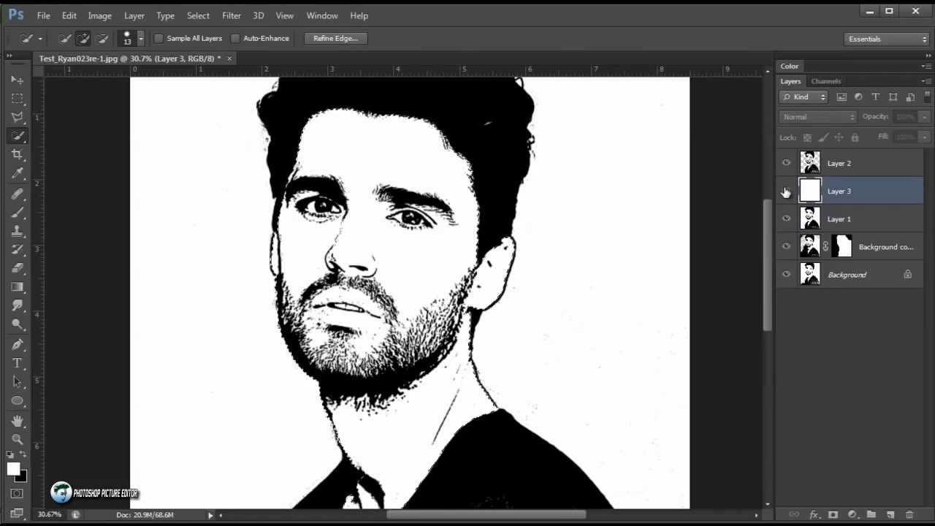
click(786, 191)
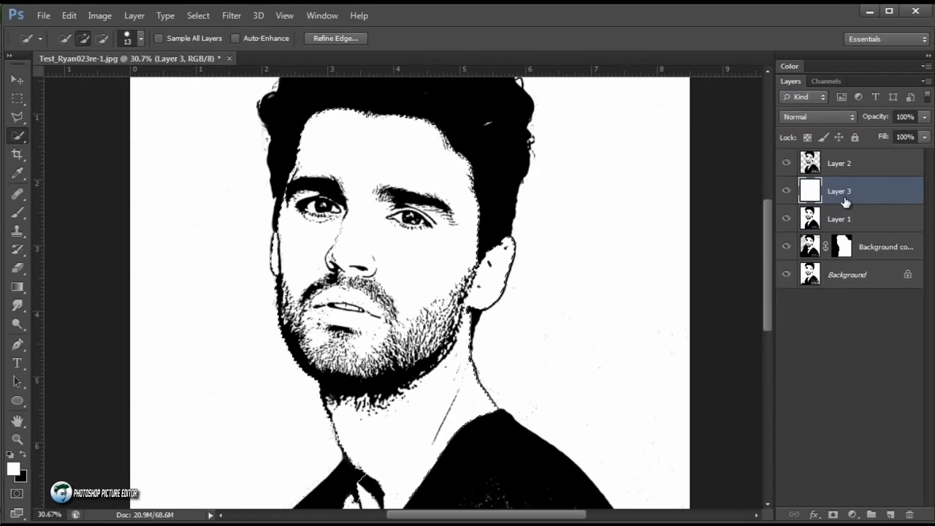
Step: Add an empty Layer 4 above Layer 3 and set the foreground colour to e7c5b3
click(891, 514)
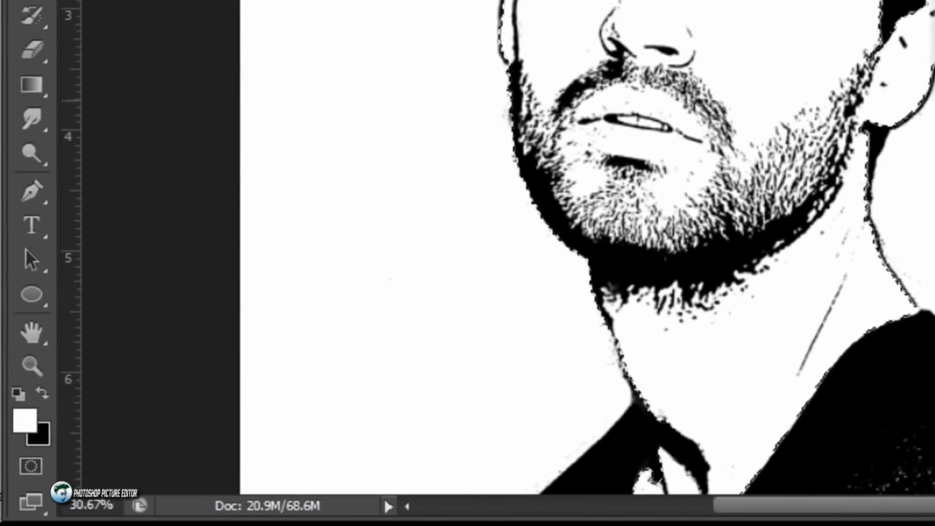
click(13, 468)
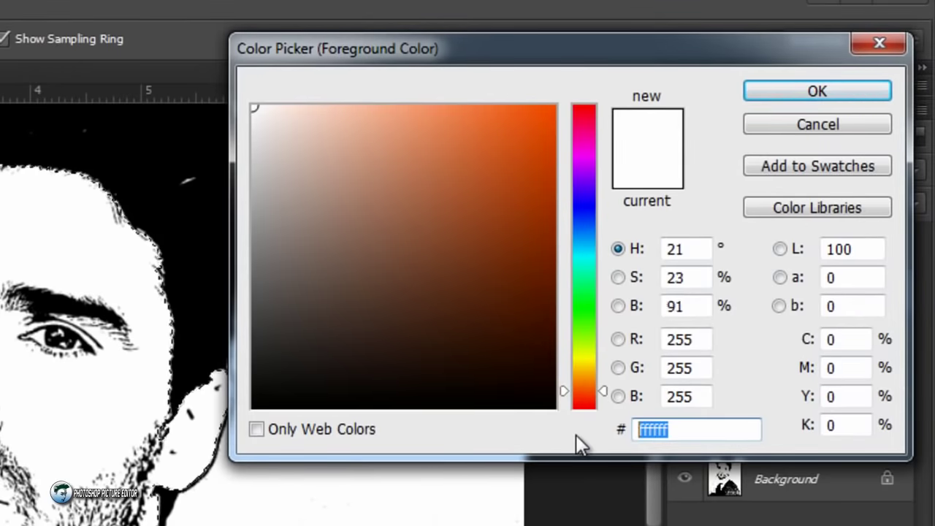
text(e7c5b3)
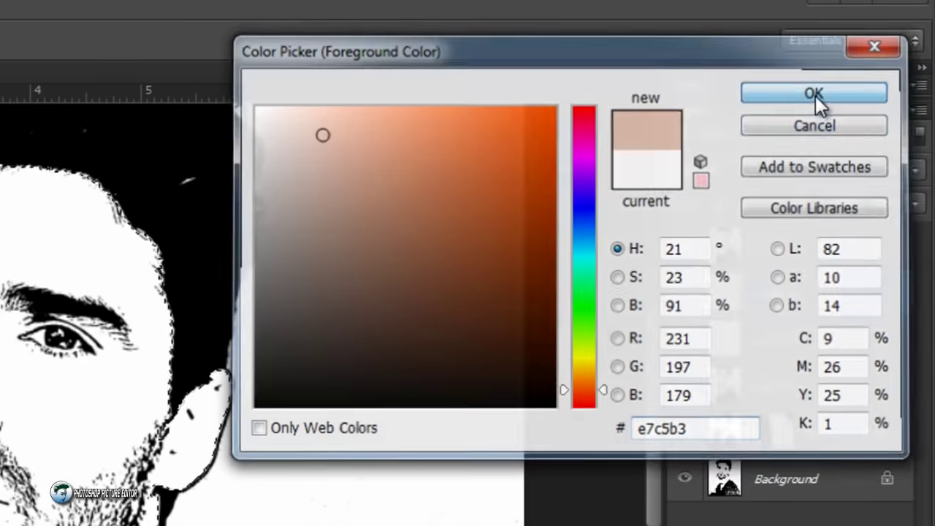
click(815, 96)
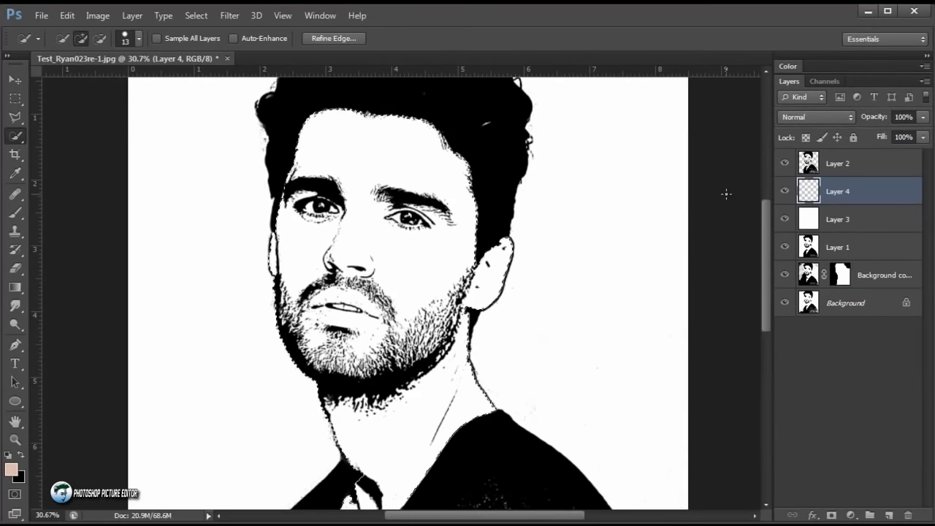
Step: Fill the face, neck and ear on Layer 4 with the e7c5b3 skin tone, deselect, and zoom in
key(alt+Delete)
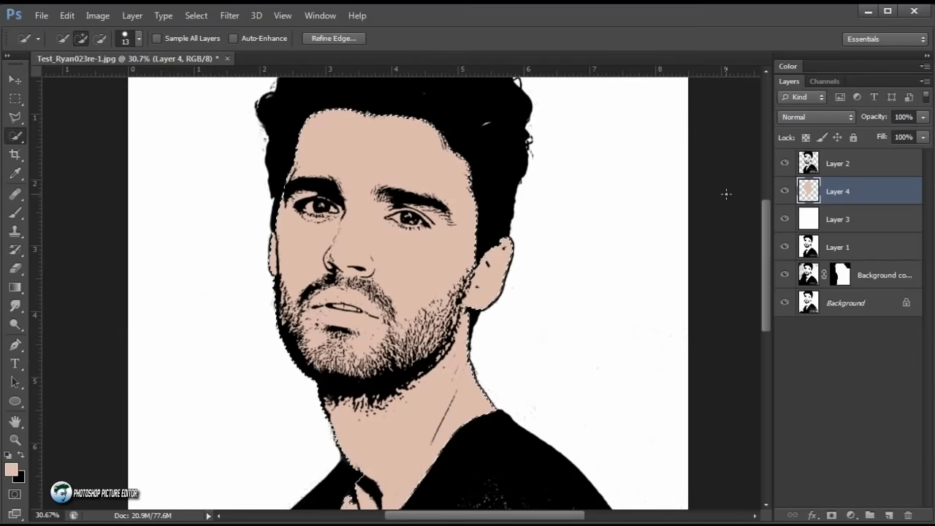
key(ctrl+d)
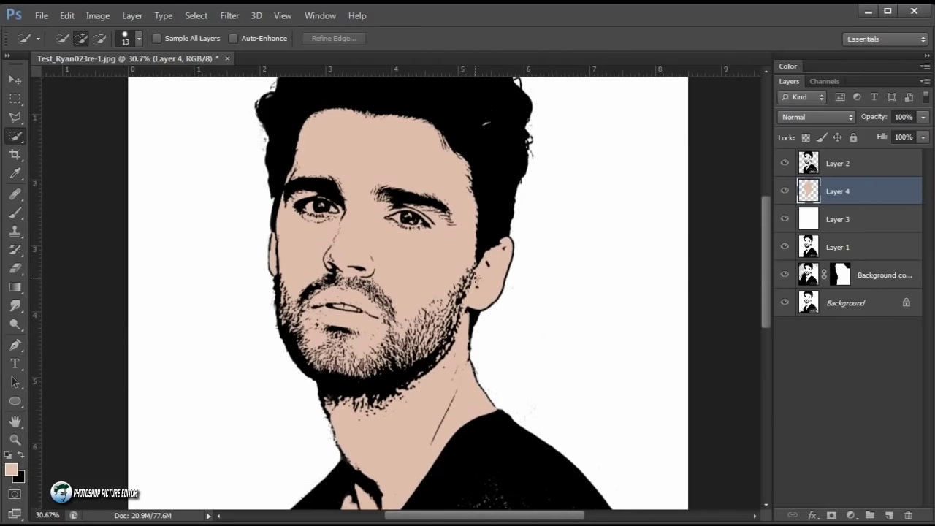
scroll(476, 277, down, 2)
click(13, 441)
mouse_move(351, 309)
mouse_down()
mouse_move(429, 280)
mouse_move(406, 296)
mouse_move(475, 284)
mouse_up()
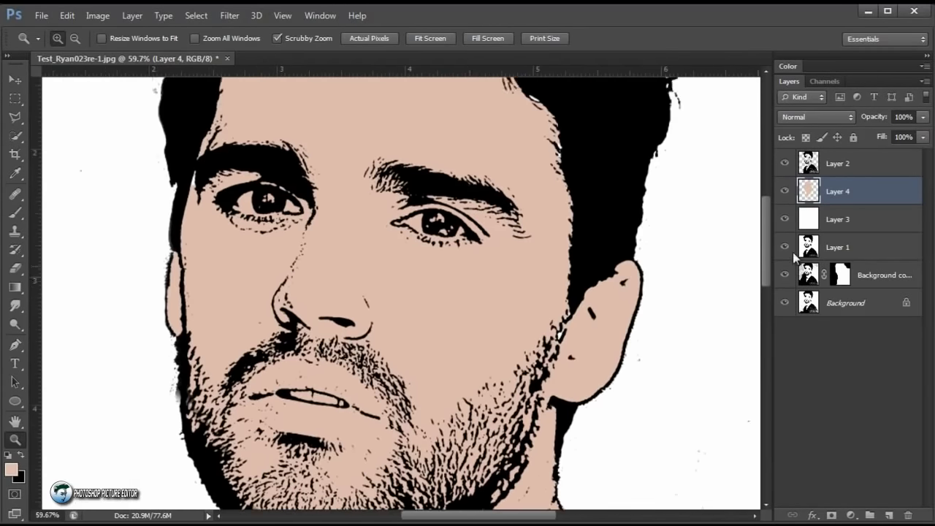
click(22, 211)
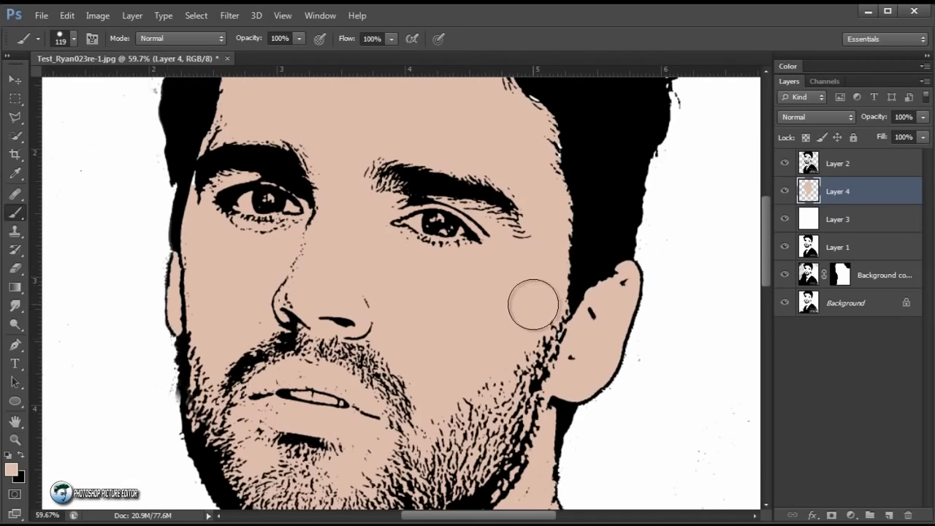
scroll(538, 305, up, 2)
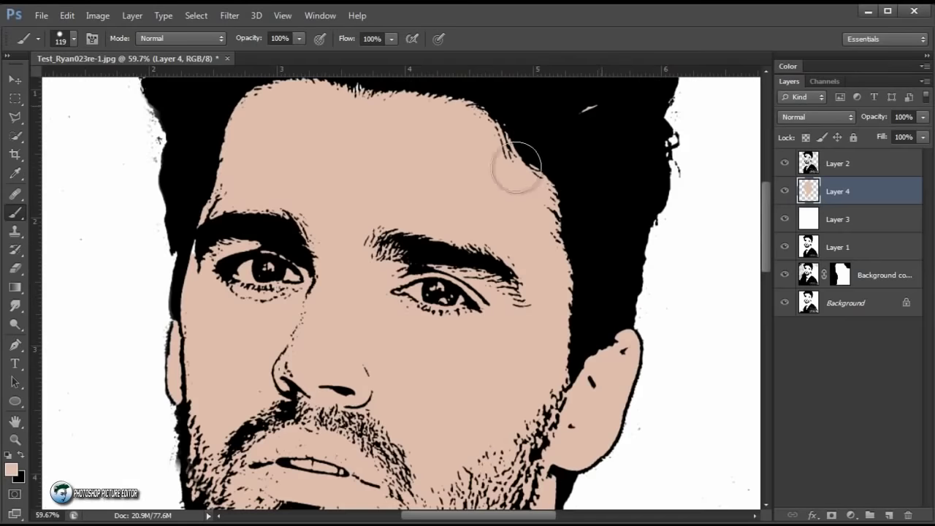
scroll(407, 184, up, 1)
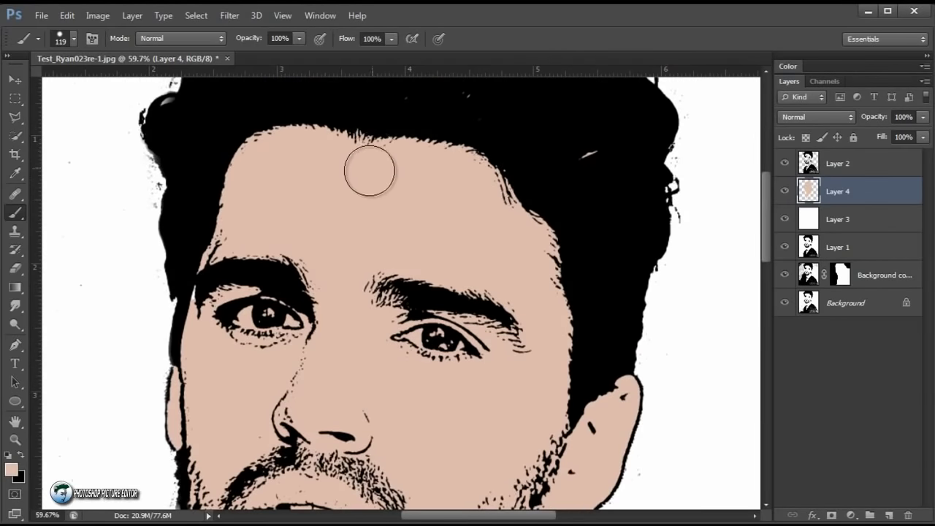
scroll(329, 165, down, 2)
scroll(219, 248, down, 2)
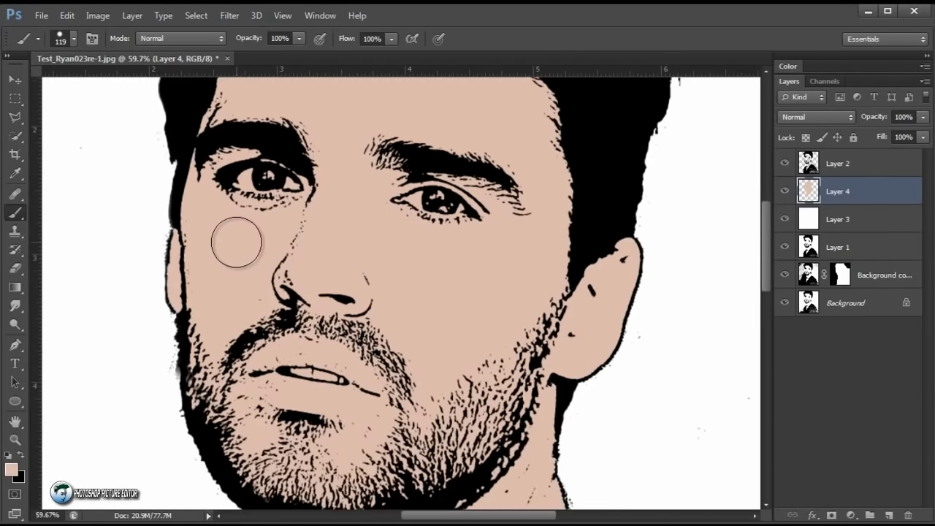
scroll(232, 245, down, 1)
scroll(315, 322, down, 1)
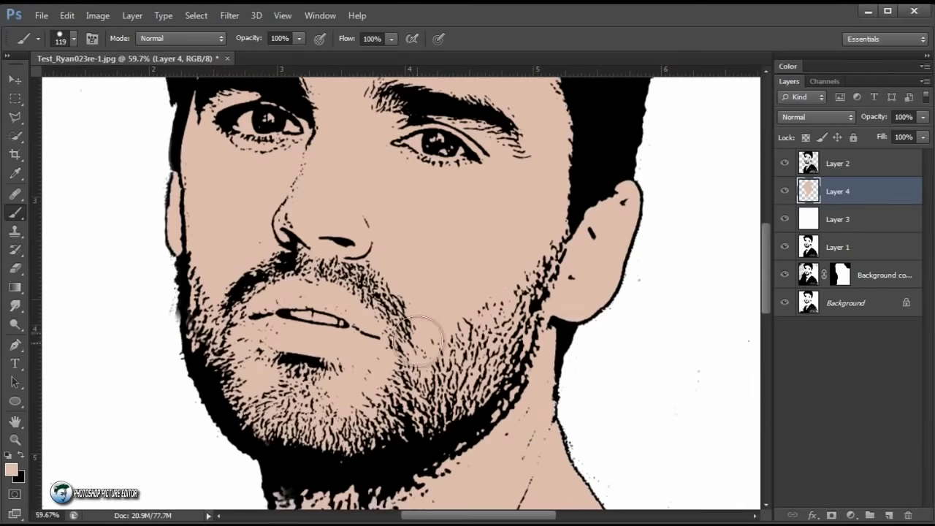
scroll(409, 314, down, 2)
scroll(402, 323, down, 2)
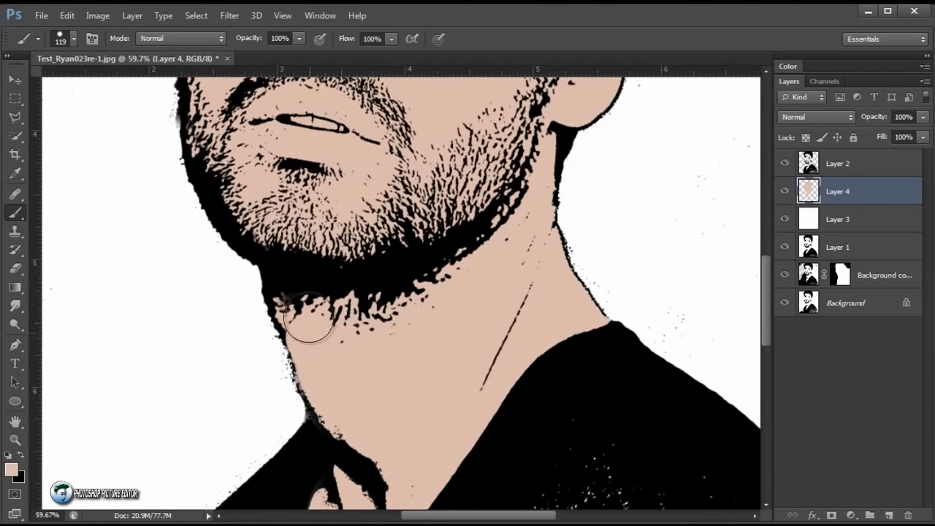
scroll(434, 309, down, 1)
scroll(428, 303, down, 2)
scroll(428, 303, down, 1)
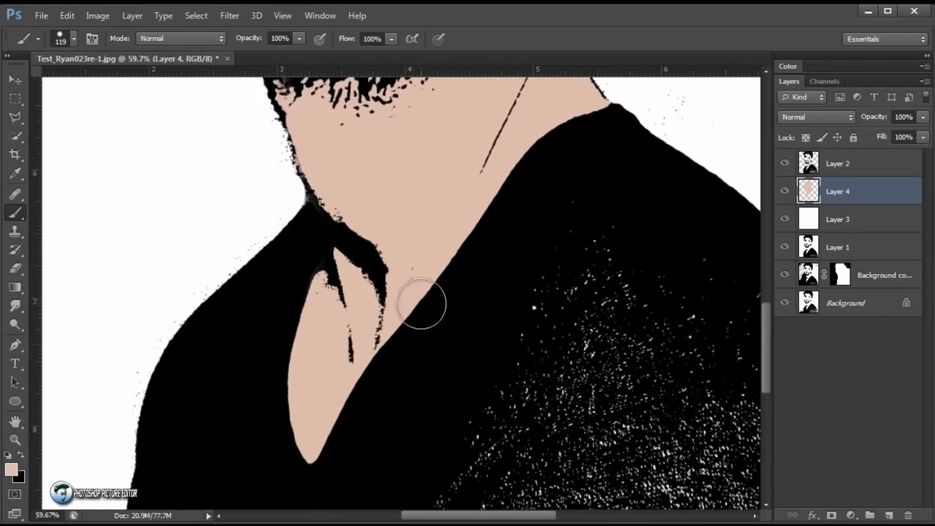
click(15, 439)
drag(380, 302, 303, 302)
drag(414, 270, 432, 279)
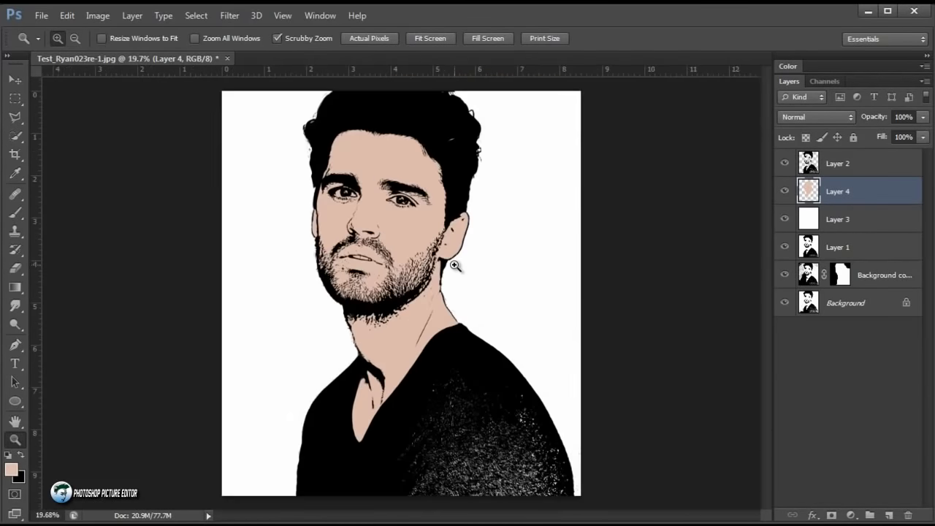
drag(434, 223, 408, 222)
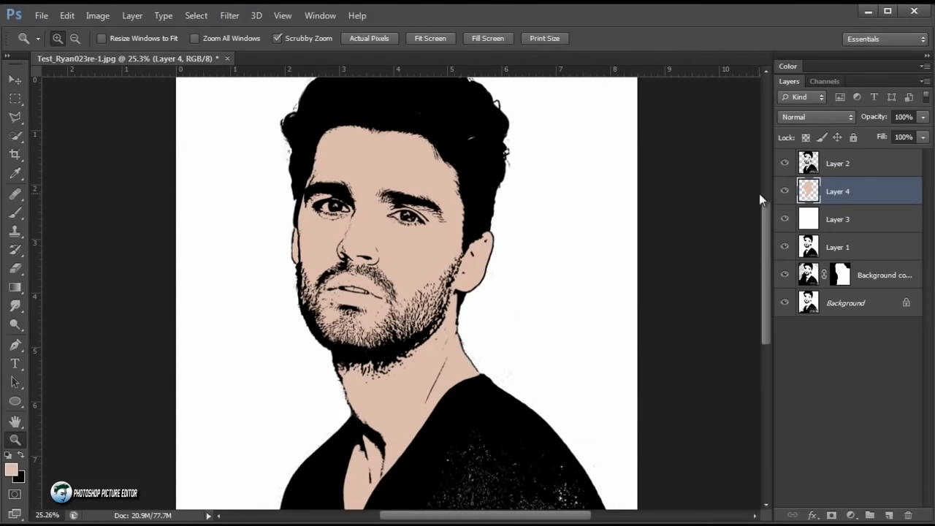
Step: Merge Layer 4 into Layer 2, then duplicate the merged layer as Layer 2 copy
ctrl+click(842, 168)
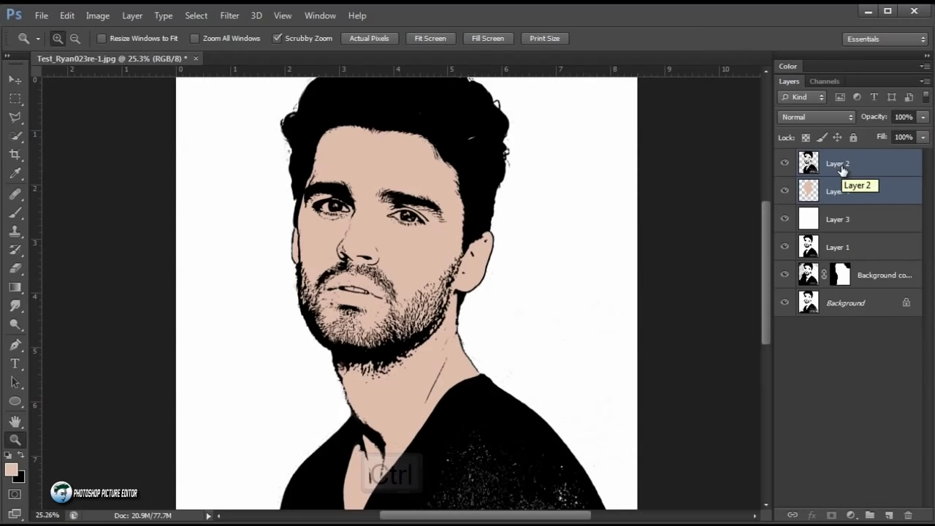
right_click(842, 167)
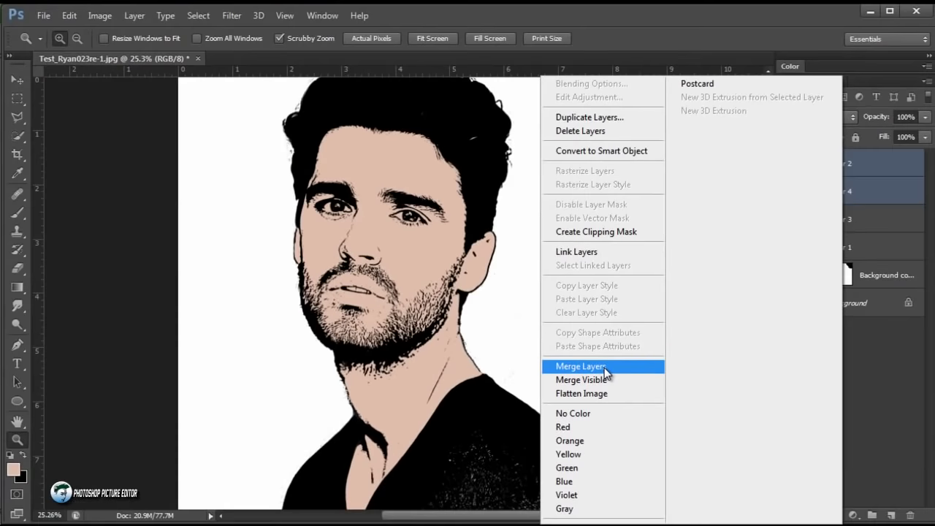
click(604, 367)
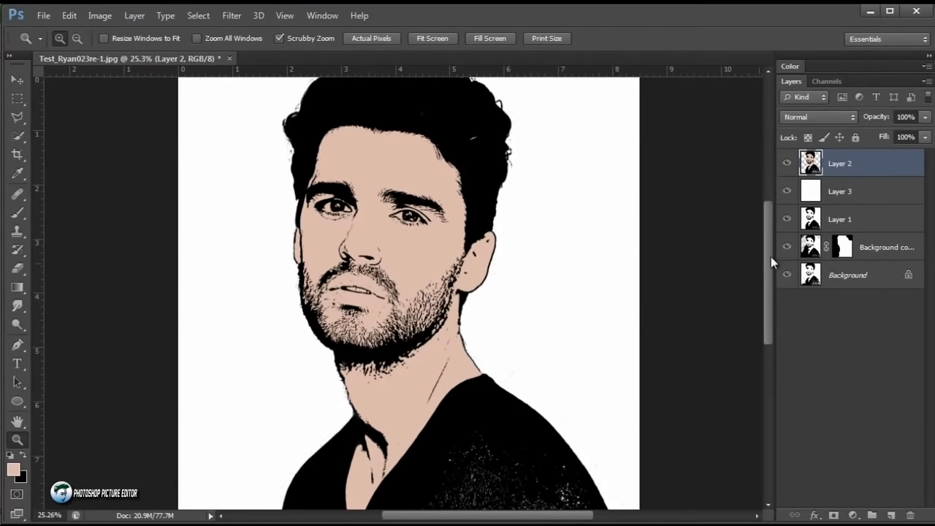
drag(839, 169, 890, 514)
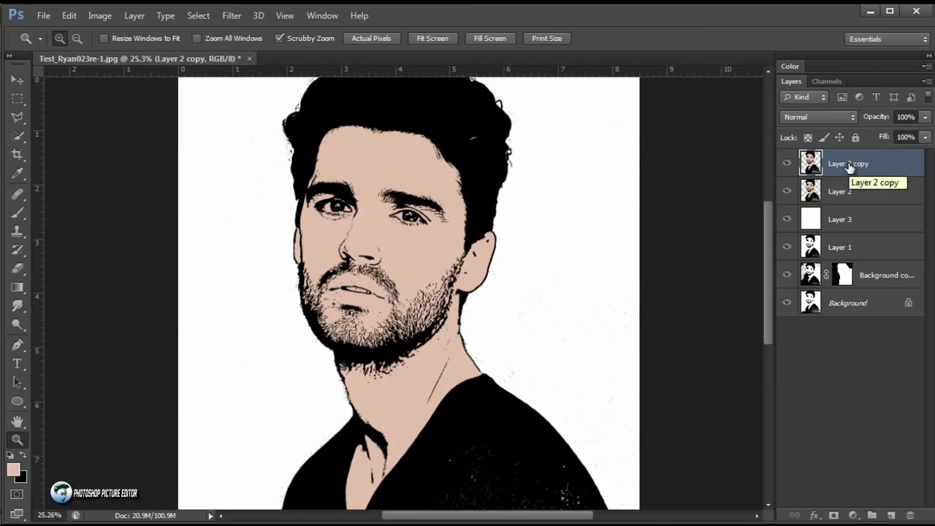
Step: Fill the figure's outline on the original Layer 2 with solid black
click(843, 192)
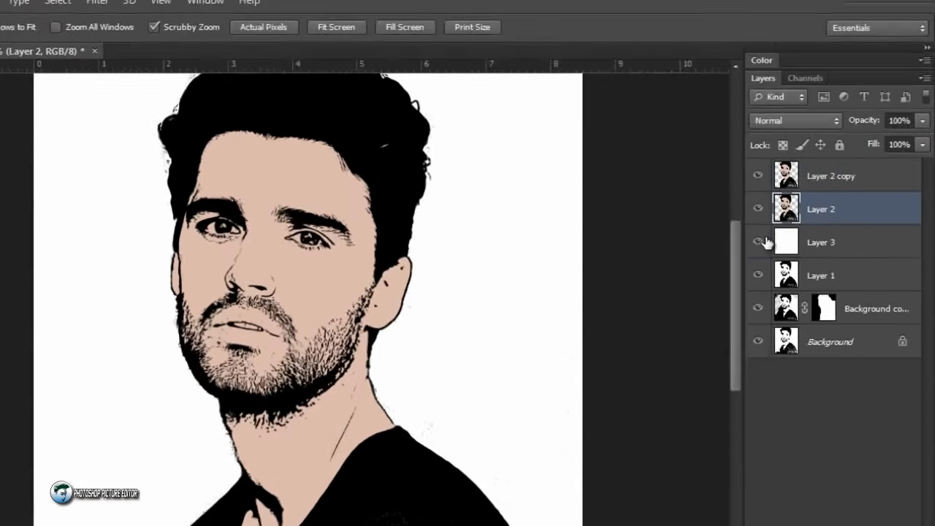
key(ctrl)
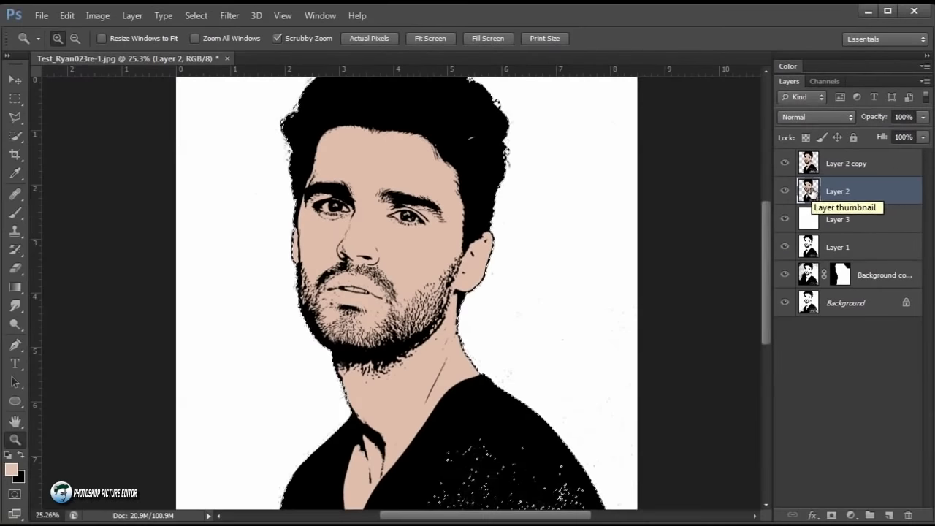
ctrl+click(776, 217)
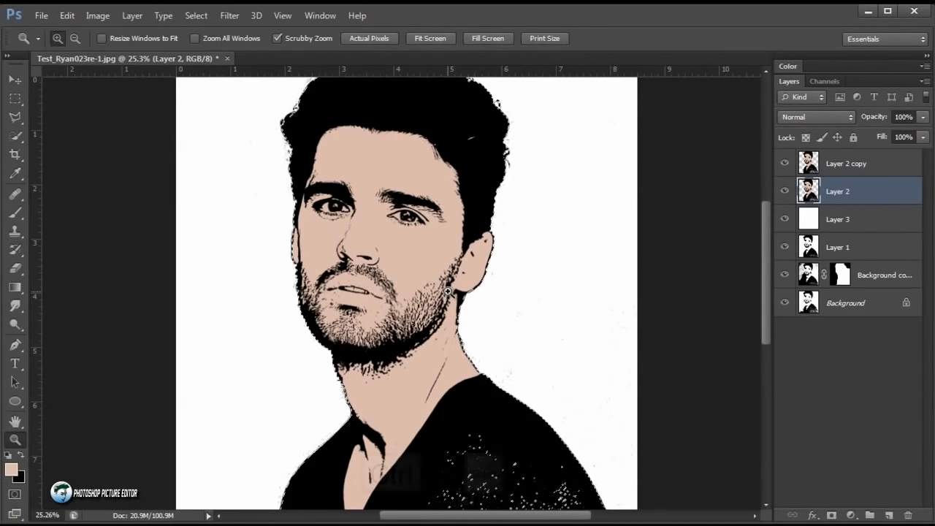
key(ctrl+Delete)
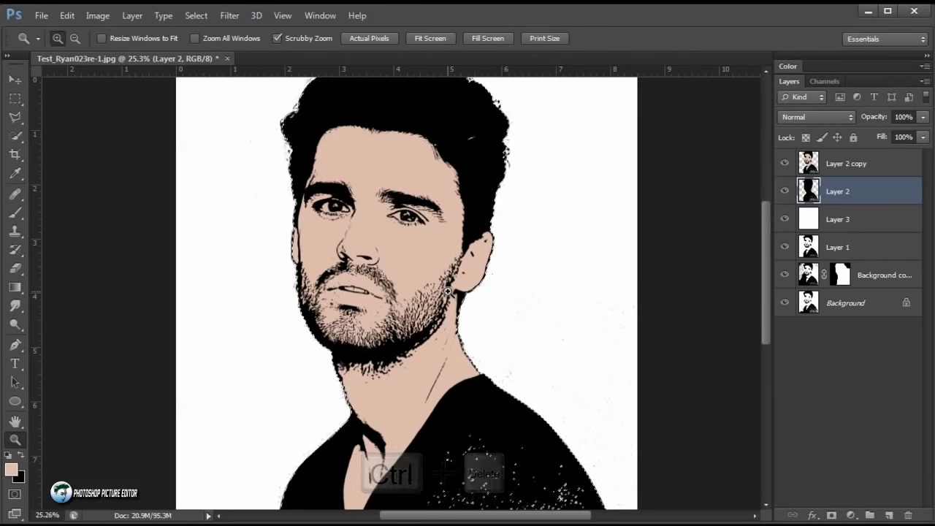
key(ctrl+d)
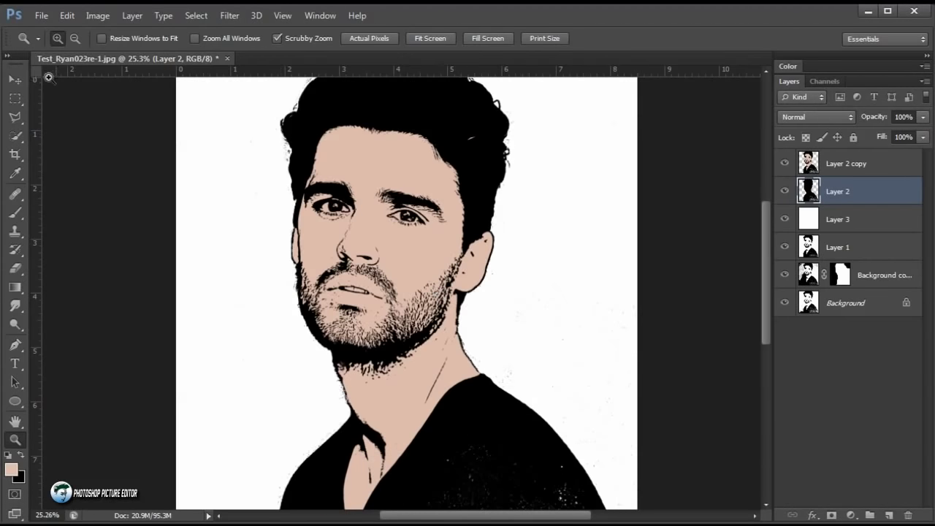
Step: Shift the black silhouette slightly left of the portrait
click(19, 80)
drag(499, 151, 482, 150)
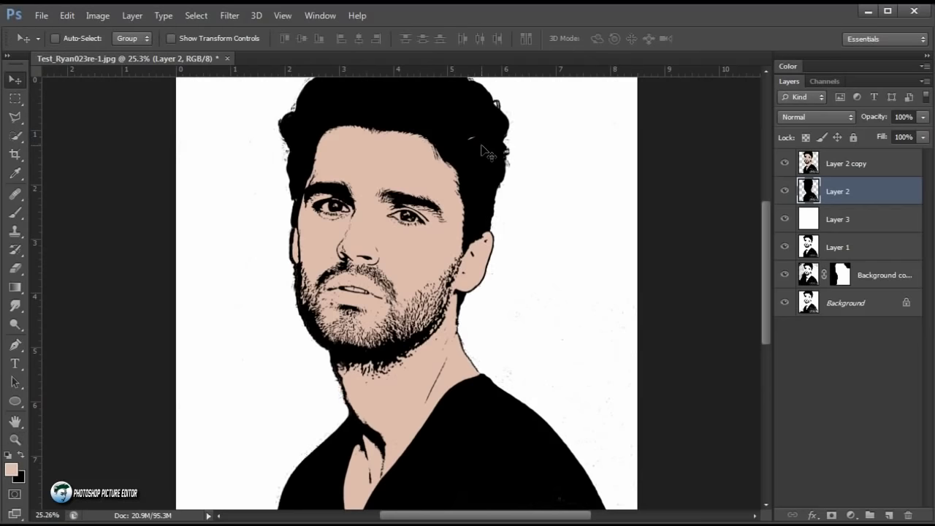
key(shift+Left)
key(shift+Left)
key(shift+Left)
key(shift+Left)
key(shift+Left)
key(shift+Left)
key(shift+Left)
key(shift+Left)
key(shift+Left)
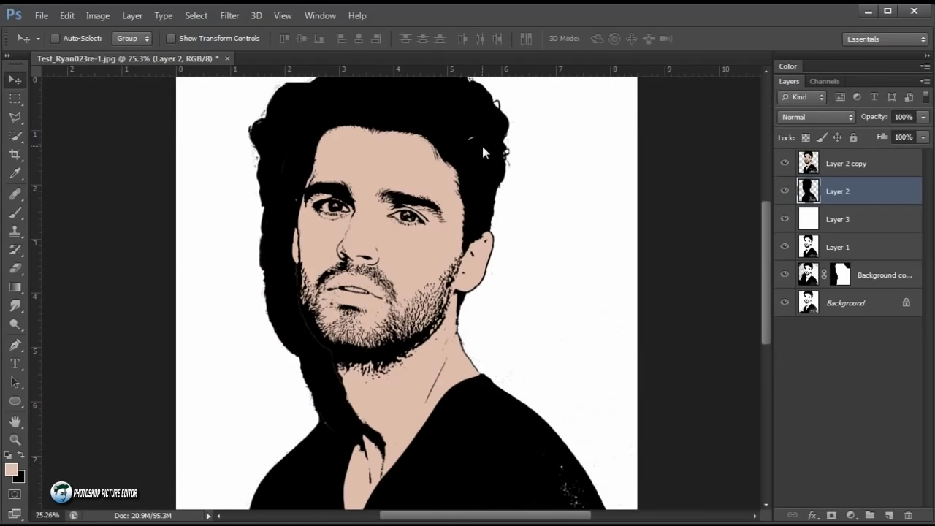
key(shift+Left)
key(shift+Left)
key(shift+Left)
key(shift+Right)
key(shift+Right)
key(shift+Right)
key(shift+Right)
key(shift+Right)
key(shift+Right)
Step: Lower the silhouette to 59% opacity and fine-tune its offset
click(923, 118)
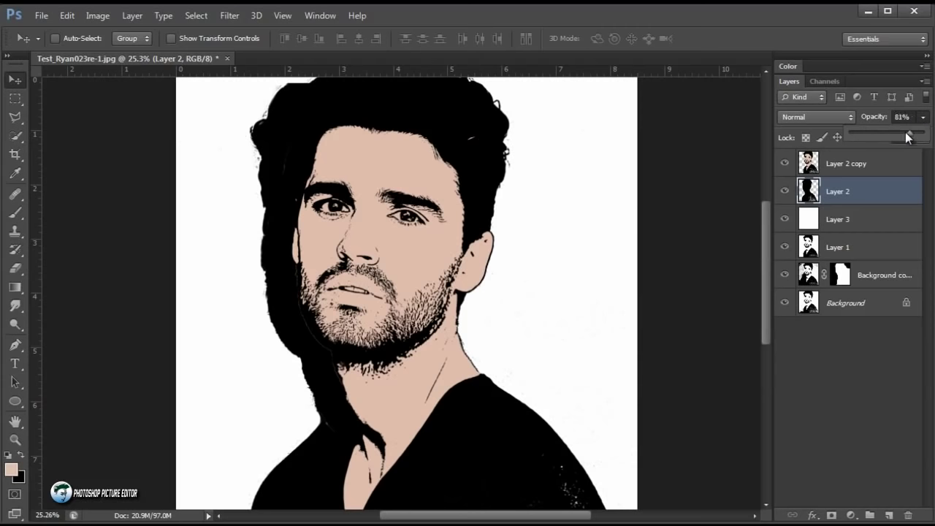
drag(906, 133, 900, 133)
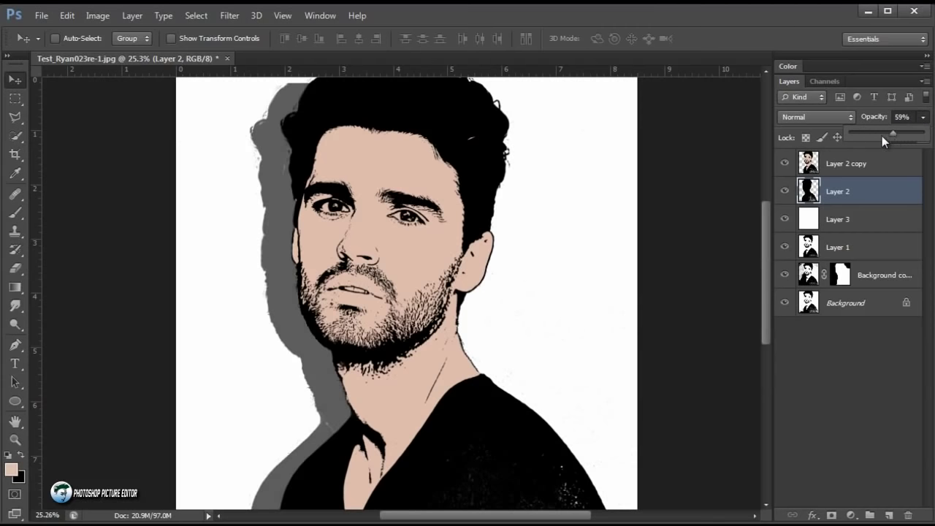
click(22, 85)
key(shift+Right)
key(shift+Right)
key(shift+Right)
key(shift+Right)
key(shift+Right)
key(shift+Right)
key(shift+Right)
key(shift+Right)
key(shift+Right)
key(shift+Left)
key(shift+Right)
key(shift+Down)
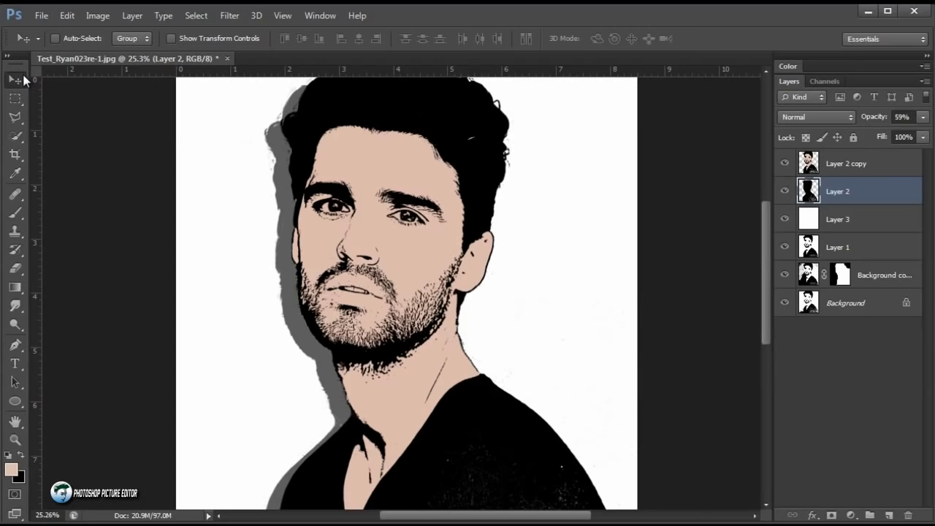
Step: Apply a Gaussian Blur with a 20-pixel radius to the Layer 2 silhouette
click(227, 15)
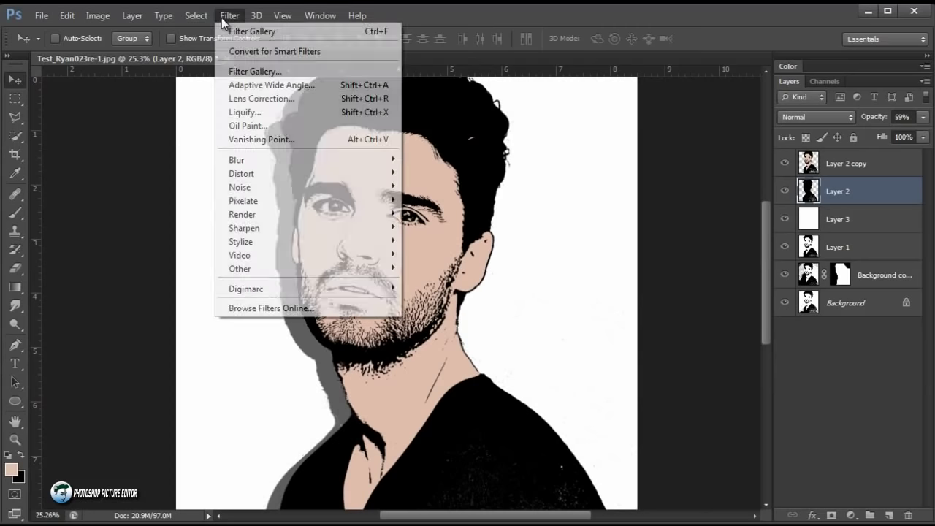
mouse_move(60, 283)
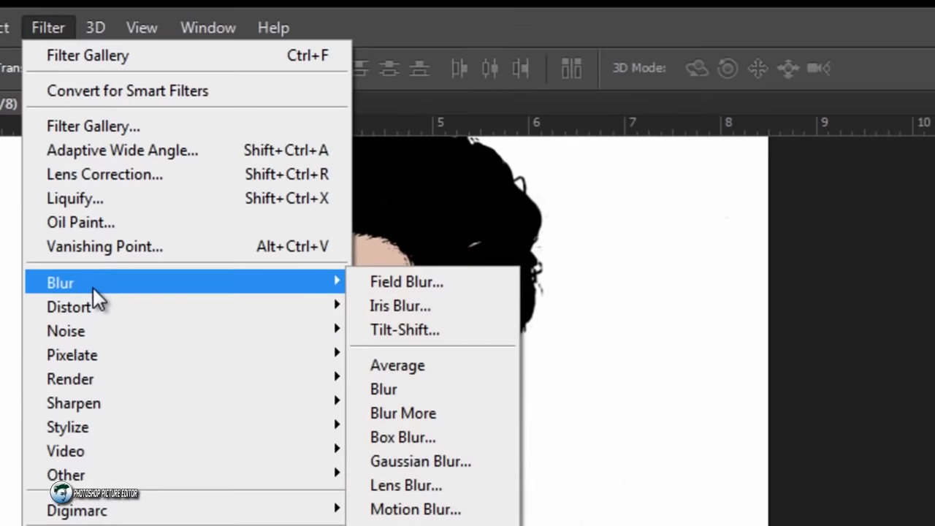
click(461, 469)
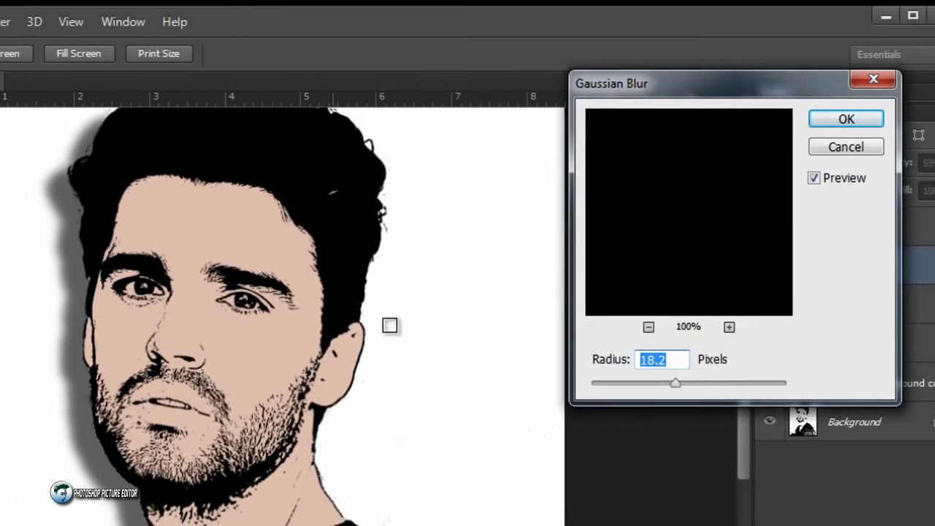
mouse_move(673, 91)
mouse_down()
mouse_move(450, 136)
mouse_move(437, 130)
mouse_up()
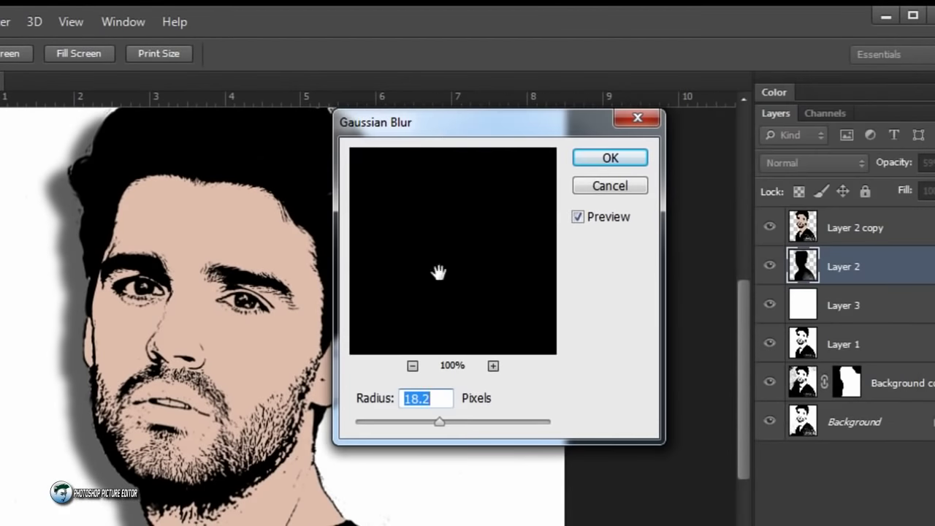
text(20)
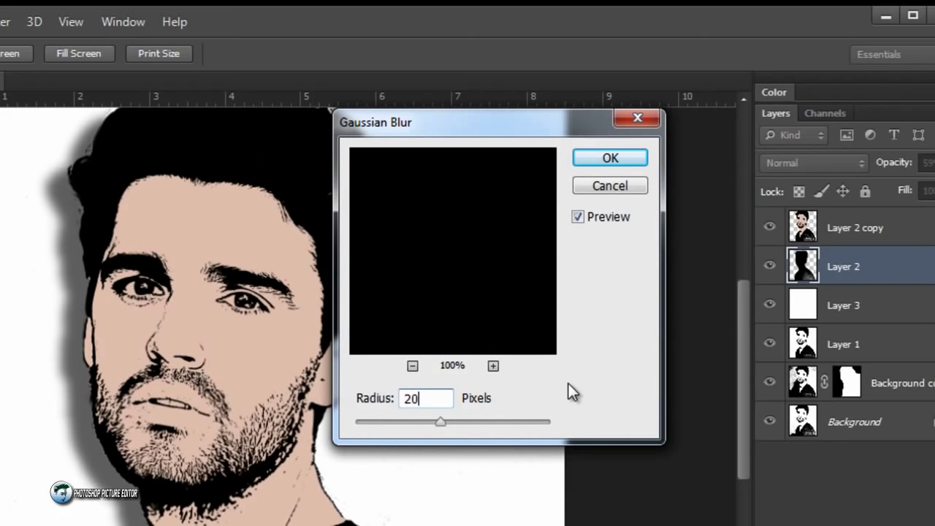
key(Tab)
click(613, 160)
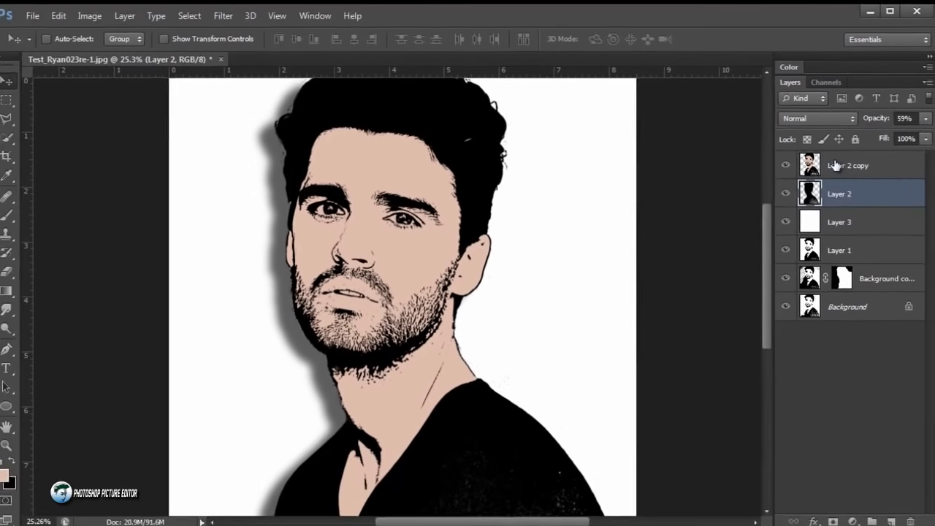
Step: Add a new empty layer above Layer 2 copy and set the foreground colour to white
click(836, 165)
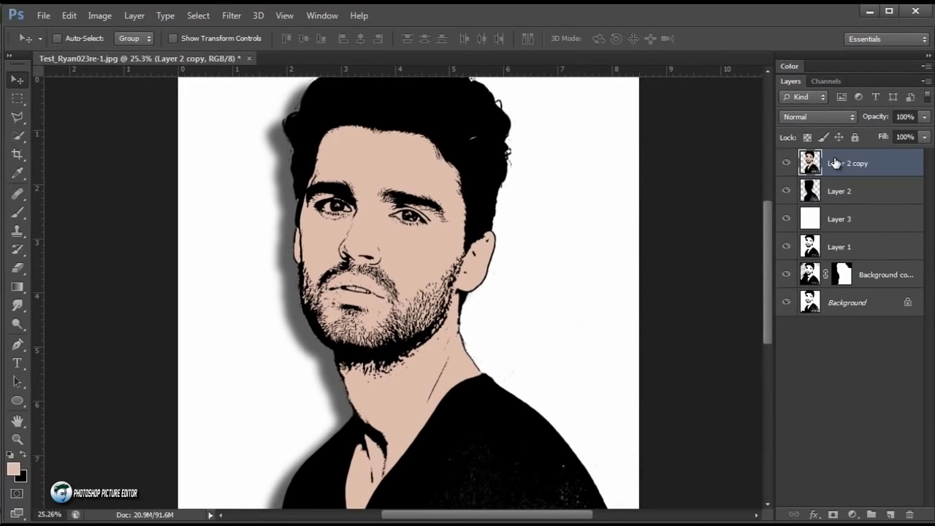
click(891, 515)
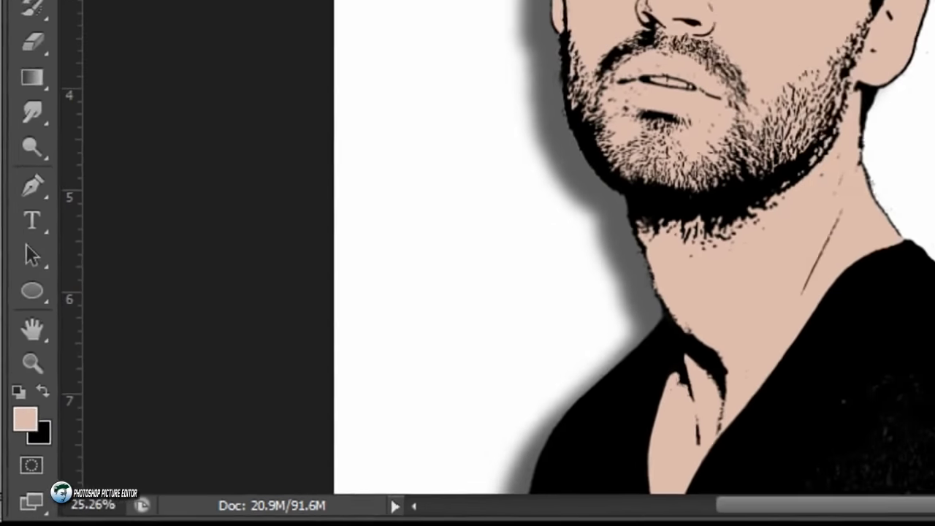
click(26, 395)
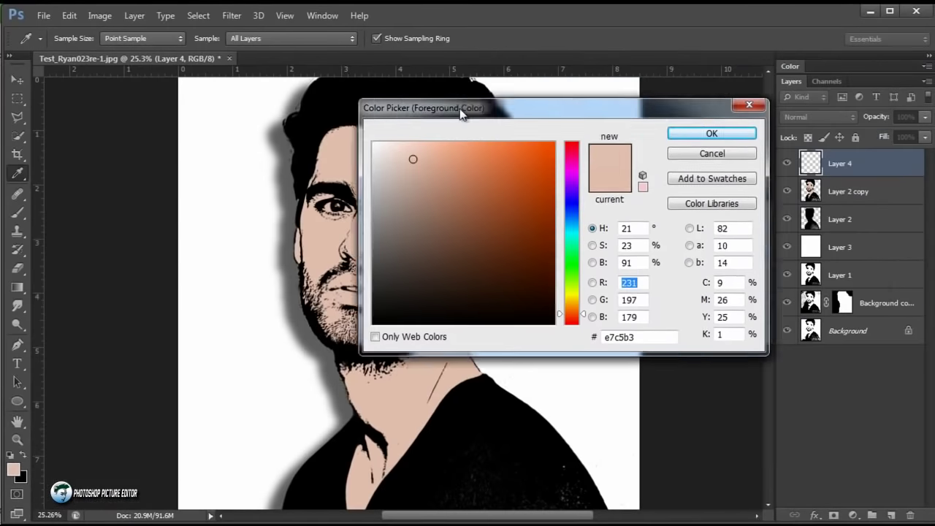
drag(461, 111, 378, 152)
click(245, 145)
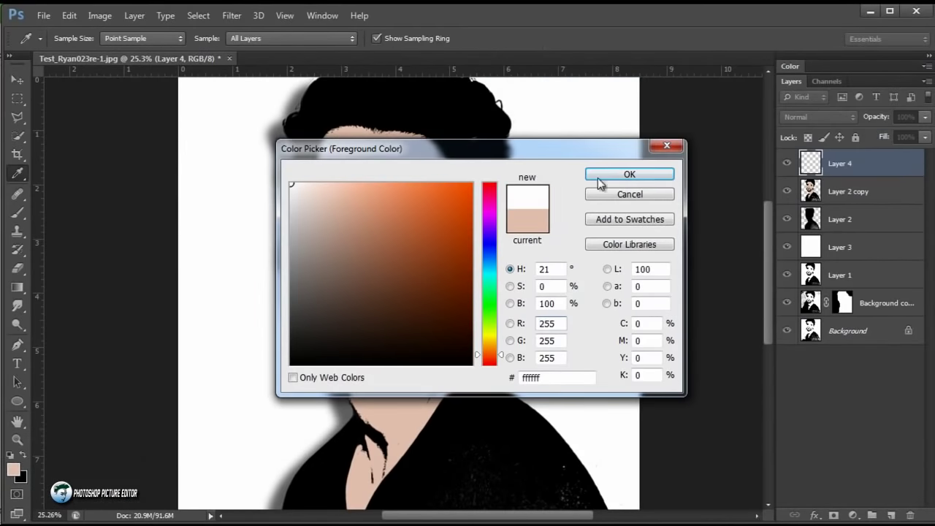
click(599, 182)
key(v)
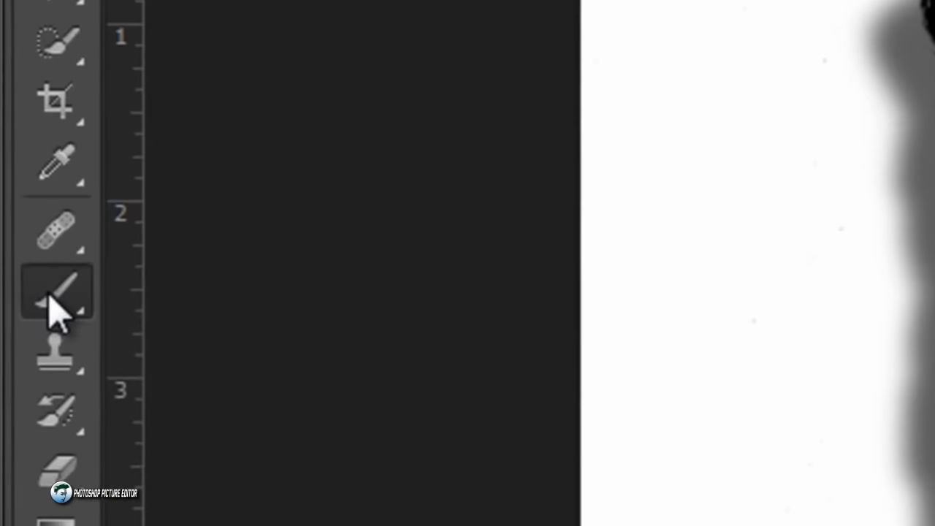
Step: Choose a soft round Brush around 52% hardness, enlarged to 400 px
click(16, 213)
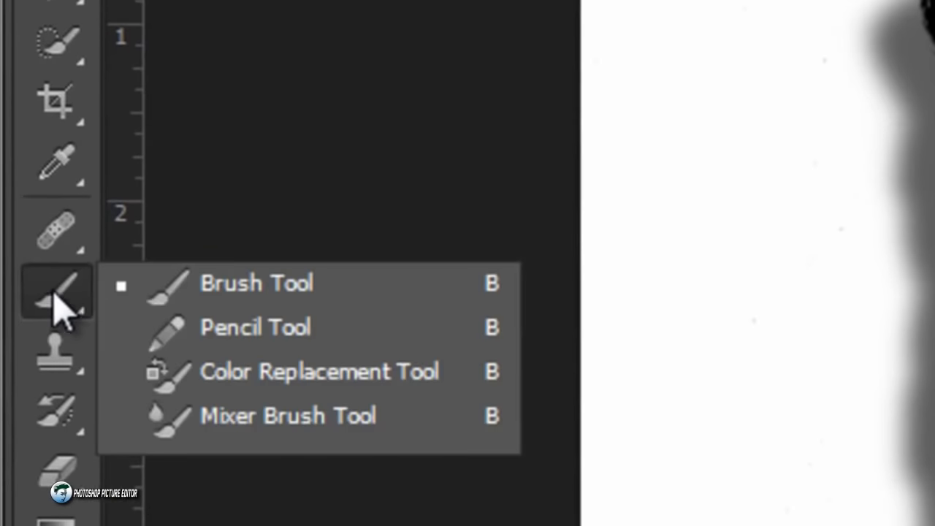
click(166, 299)
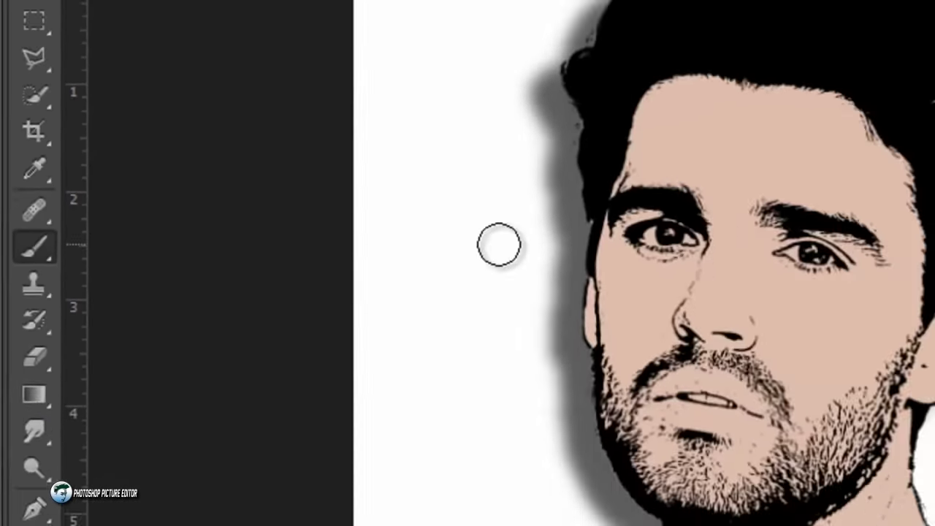
right_click(370, 201)
click(391, 298)
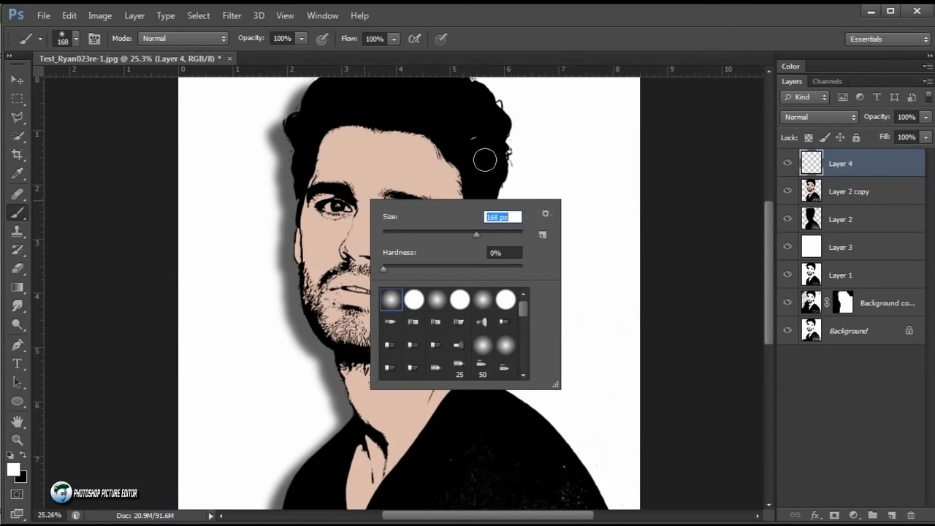
drag(394, 272, 456, 268)
drag(476, 233, 477, 233)
click(812, 168)
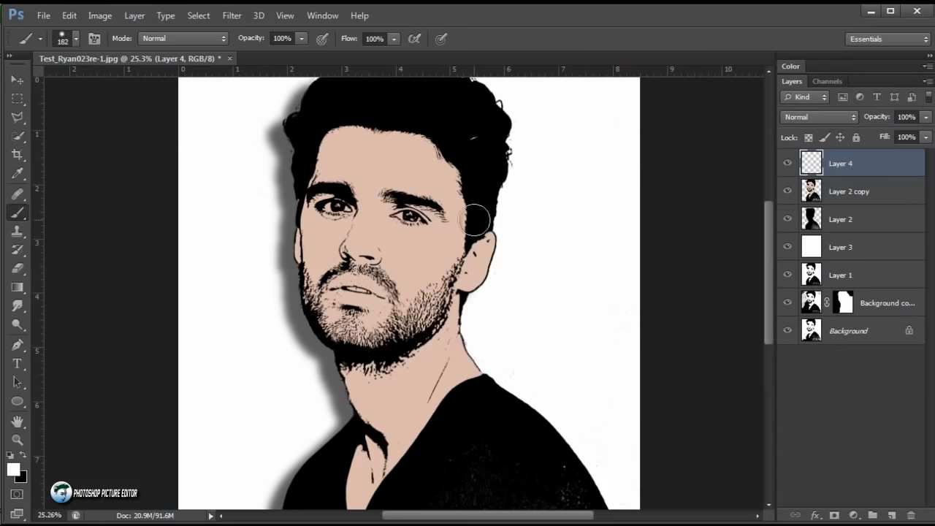
key(bracketright)
key(bracketright)
key(bracketright)
key(bracketright)
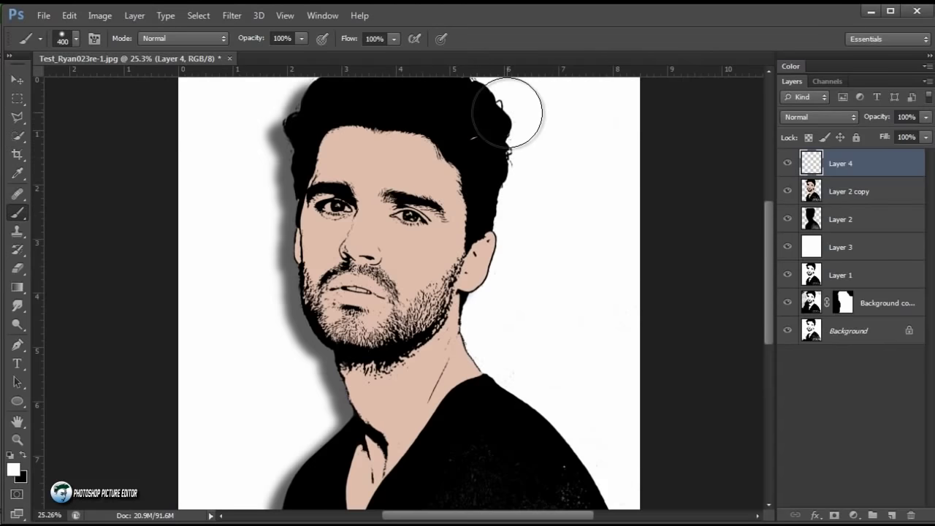
Step: Paint a broad white diagonal streak from the hair's right edge down to the shirt
mouse_move(506, 111)
mouse_down()
mouse_move(474, 238)
mouse_move(499, 385)
mouse_move(595, 453)
mouse_move(632, 497)
mouse_up()
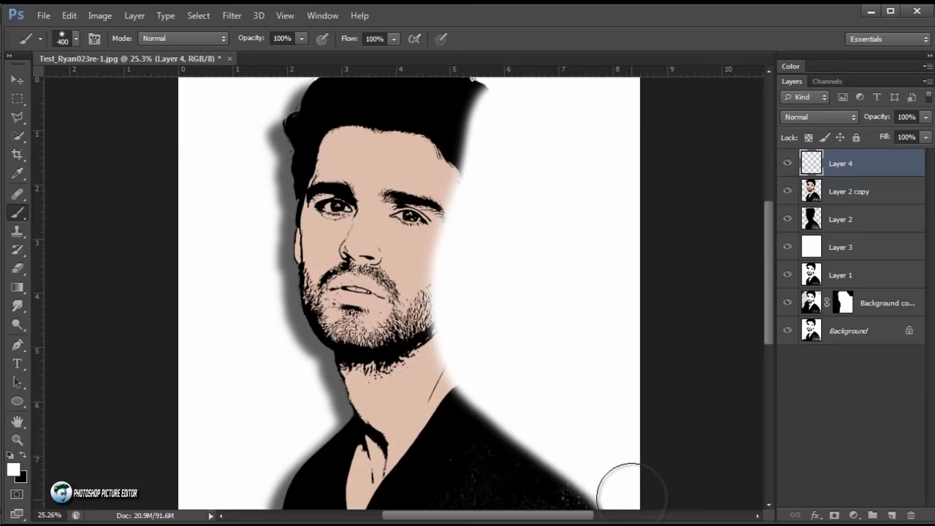
drag(576, 339, 559, 380)
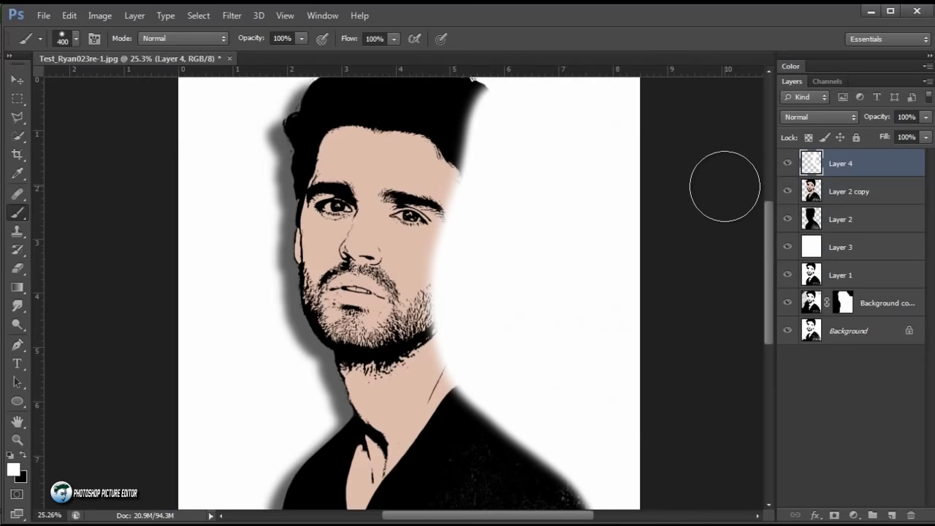
click(832, 116)
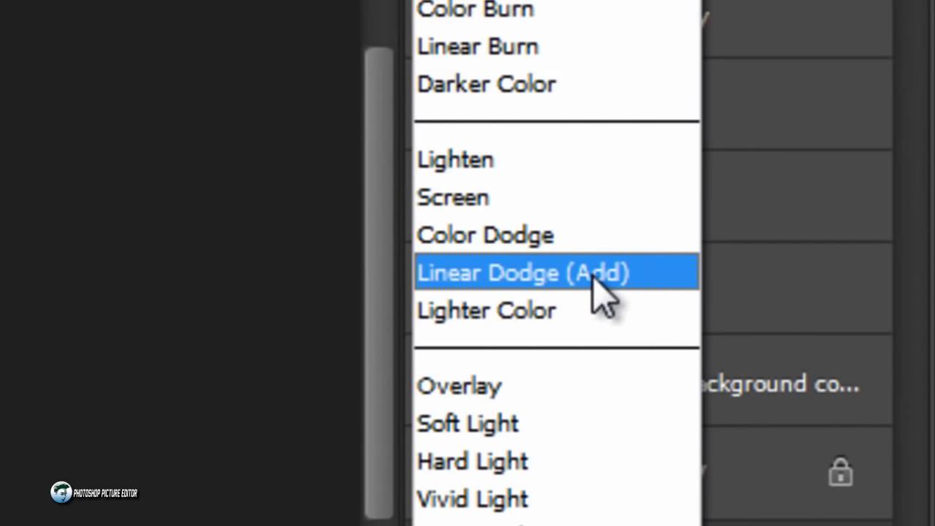
Step: Set Layer 4 to Linear Dodge (Add) blend mode at 25% opacity
click(590, 273)
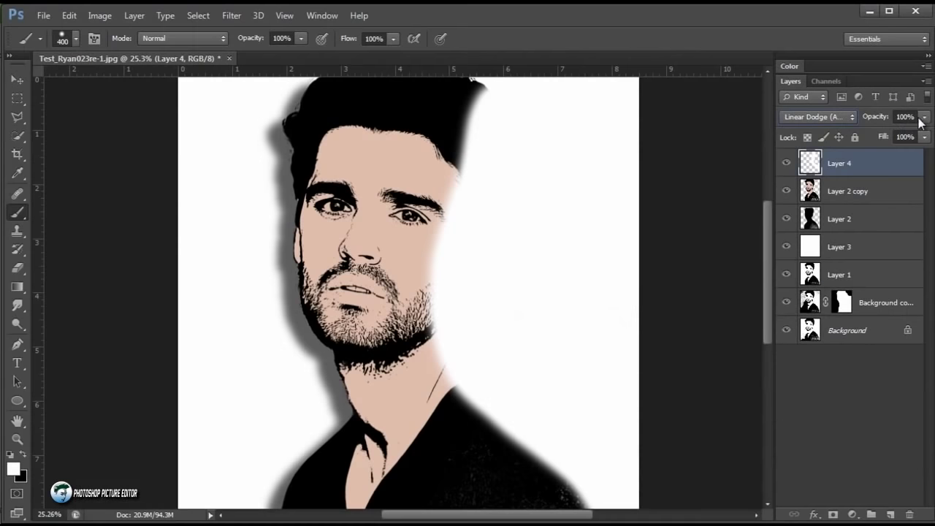
click(924, 118)
drag(893, 137, 870, 138)
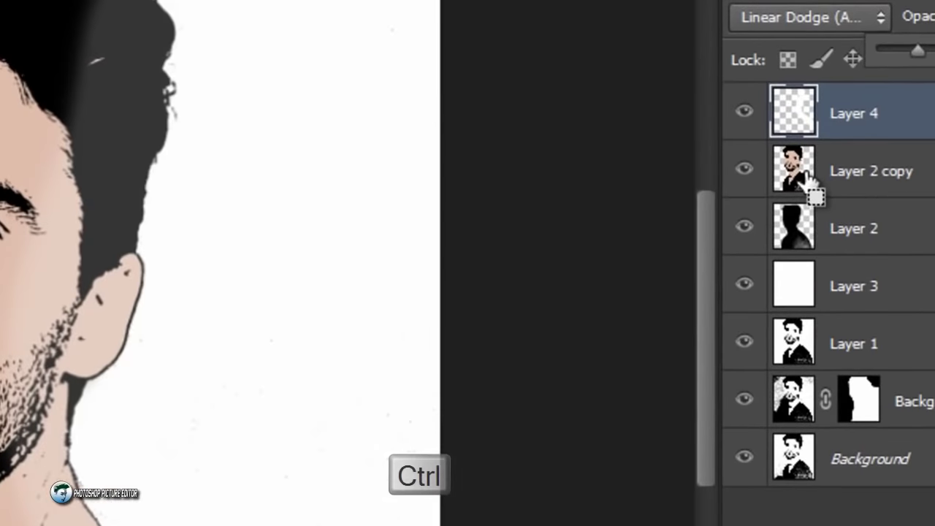
Step: Mask the streak to the man's outline loaded from Layer 2 copy
ctrl+click(807, 182)
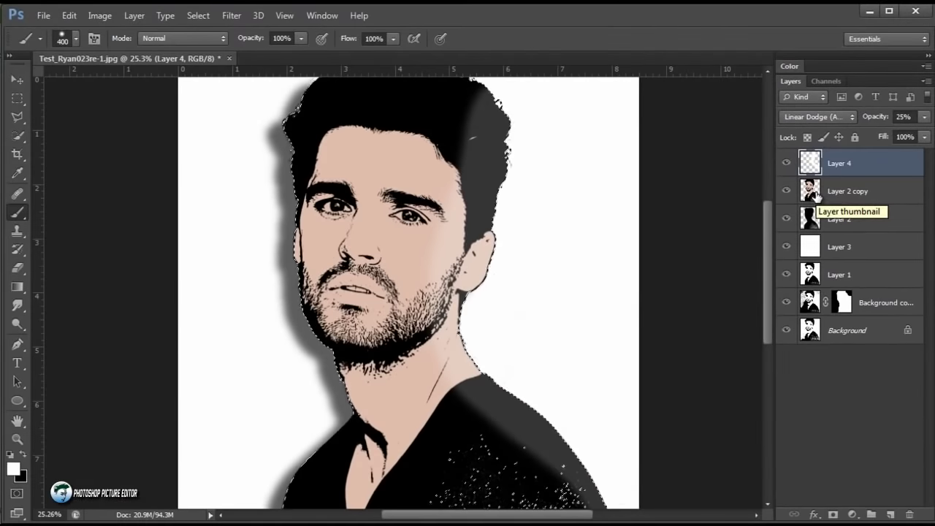
click(834, 515)
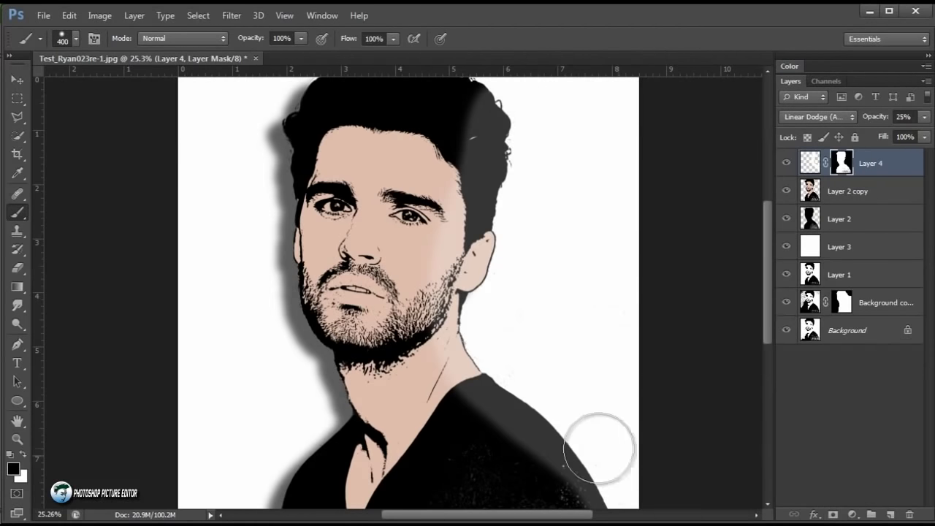
click(18, 439)
drag(375, 247, 395, 234)
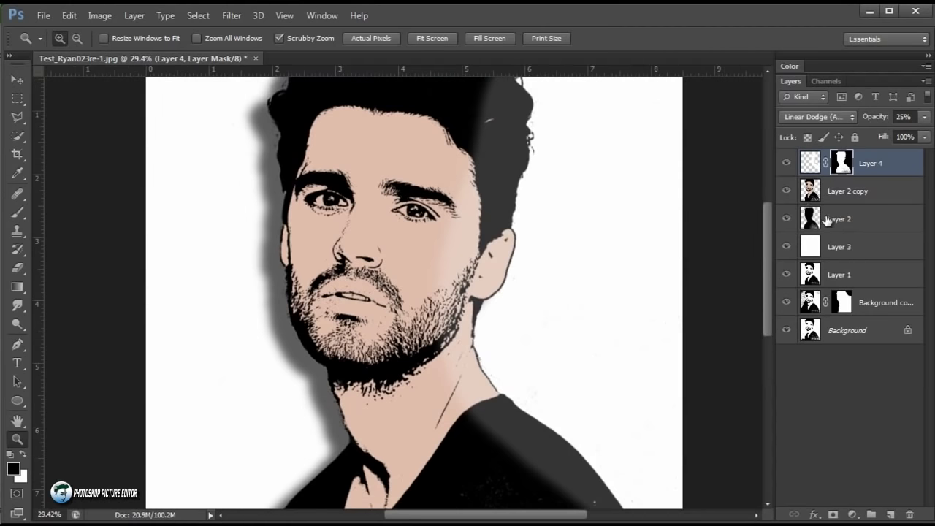
Step: Lower the Layer 2 drop shadow from 59% to 43% opacity
click(826, 219)
click(922, 119)
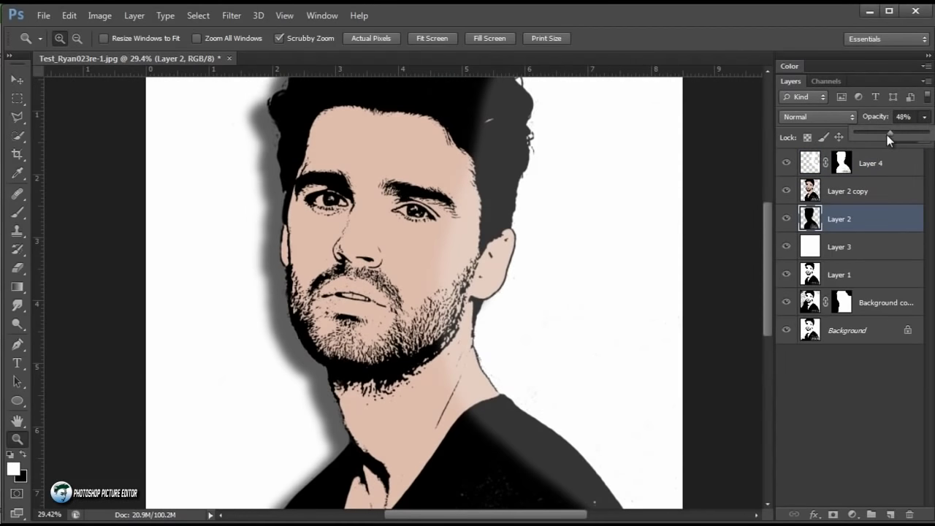
drag(892, 133, 887, 135)
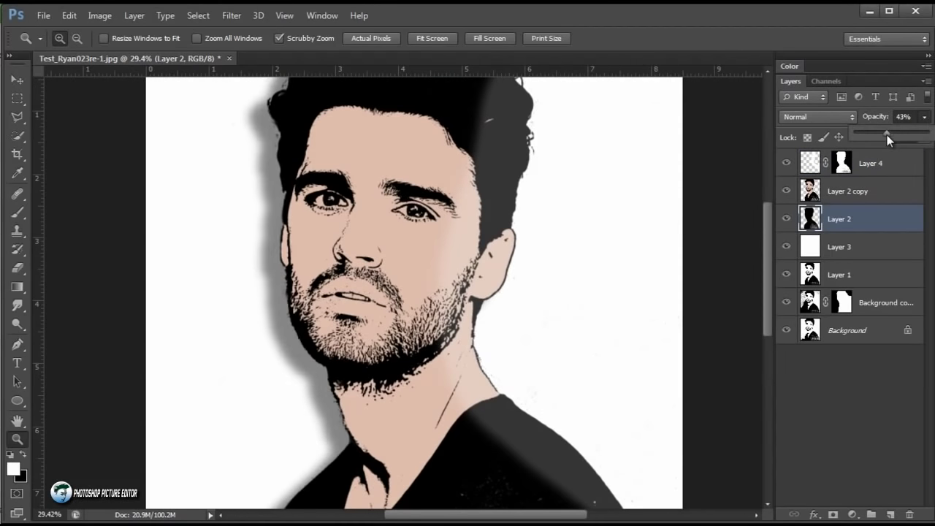
click(27, 432)
Step: Zoom in and out to review the lighter shadow on the portrait
alt+scroll(325, 279, down, 5)
alt+scroll(363, 229, up, 3)
alt+scroll(363, 229, up, 1)
alt+scroll(362, 229, down, 3)
alt+scroll(362, 229, down, 1)
alt+scroll(364, 227, up, 4)
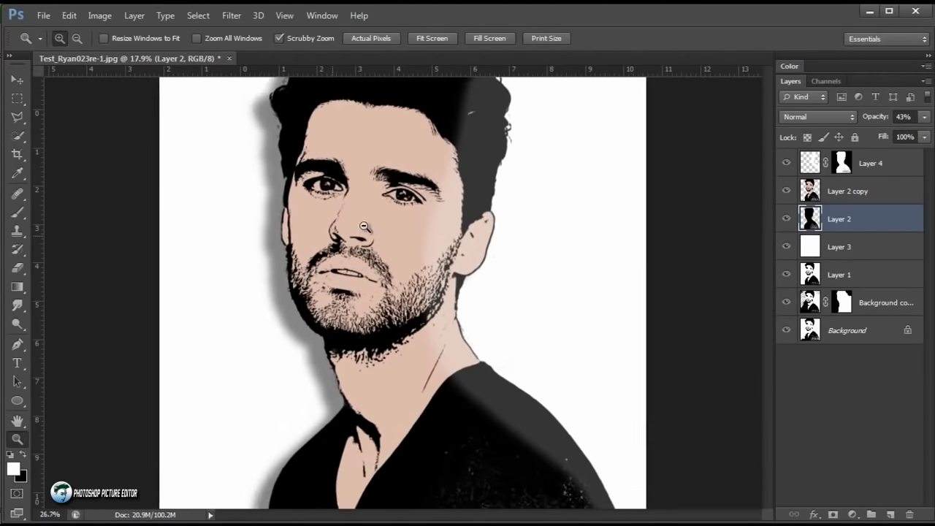
alt+scroll(364, 226, up, 1)
alt+scroll(372, 230, up, 1)
alt+scroll(388, 235, up, 1)
alt+scroll(409, 244, up, 1)
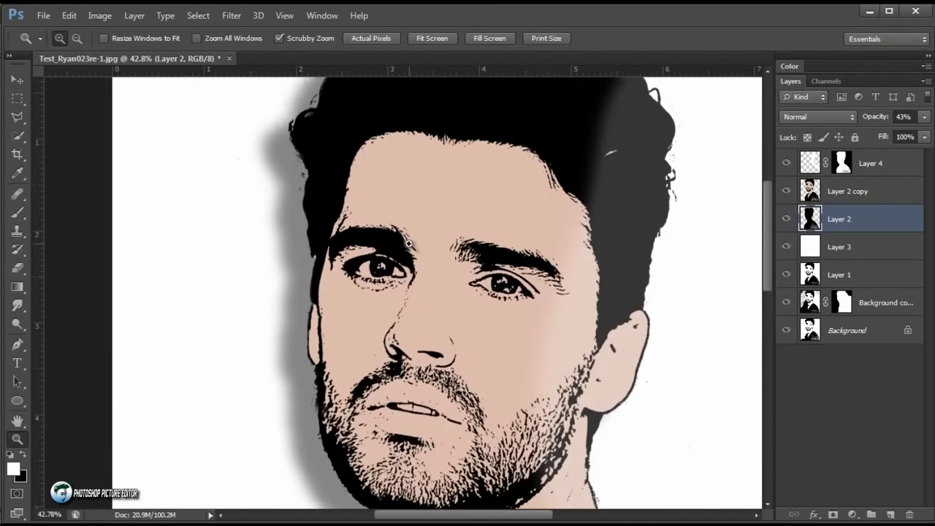
scroll(409, 243, up, 2)
alt+scroll(380, 242, up, 5)
alt+scroll(376, 241, down, 2)
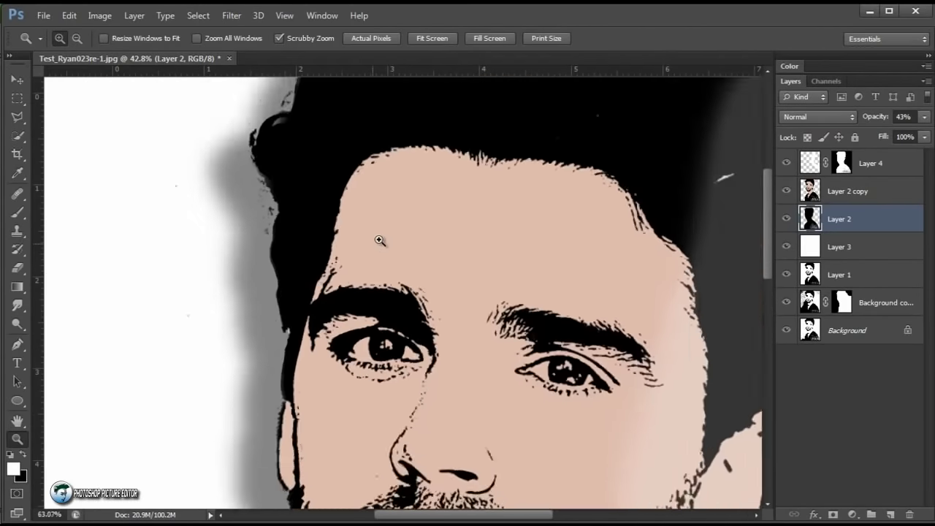
alt+scroll(350, 243, down, 7)
alt+scroll(343, 243, down, 4)
alt+scroll(358, 241, up, 2)
alt+scroll(380, 235, up, 1)
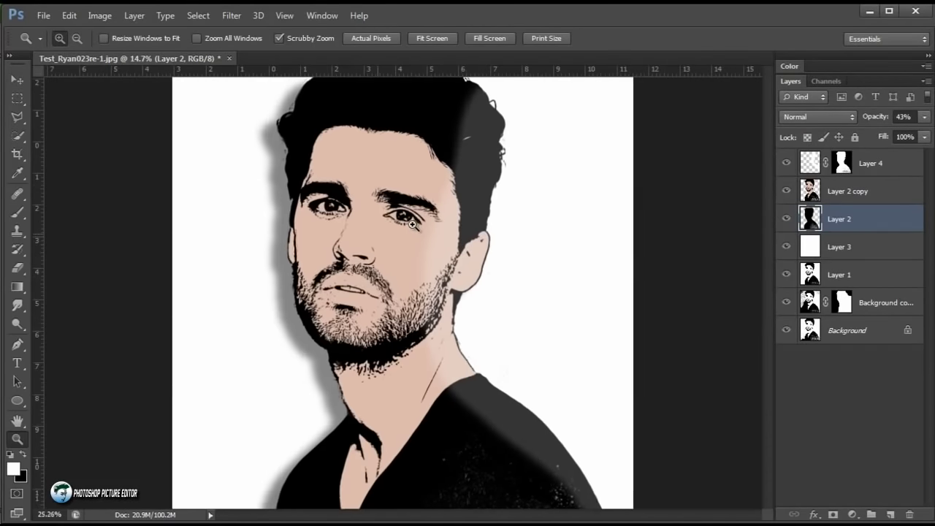
alt+scroll(395, 231, down, 1)
scroll(405, 228, up, 2)
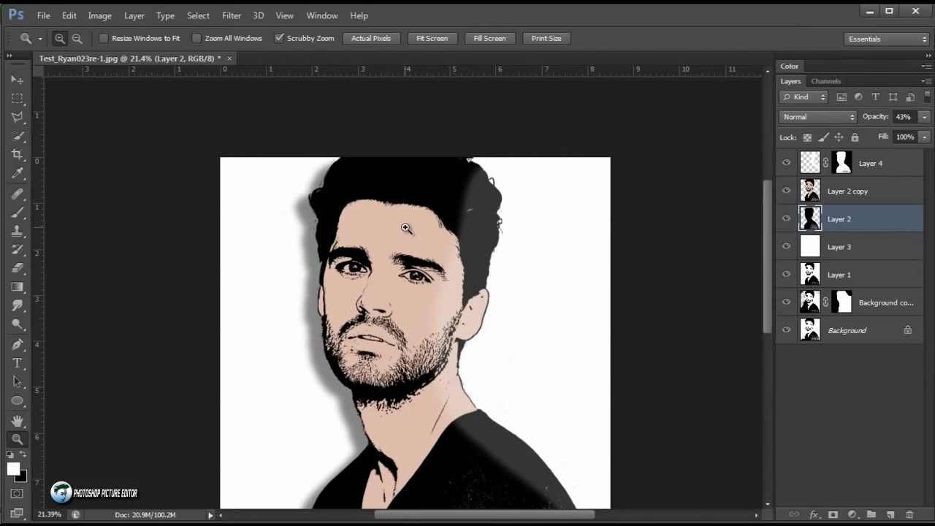